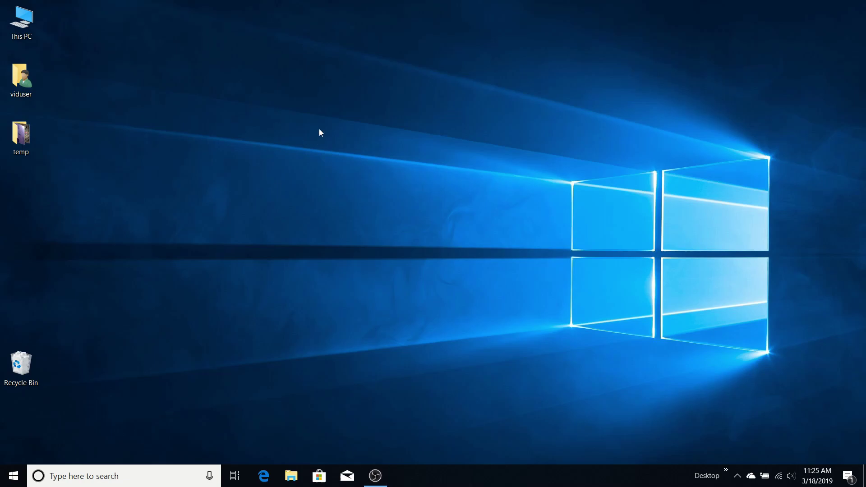
- Open Edge, go to microsoft.com and bring up the Microsoft account sign-in page
click(275, 476)
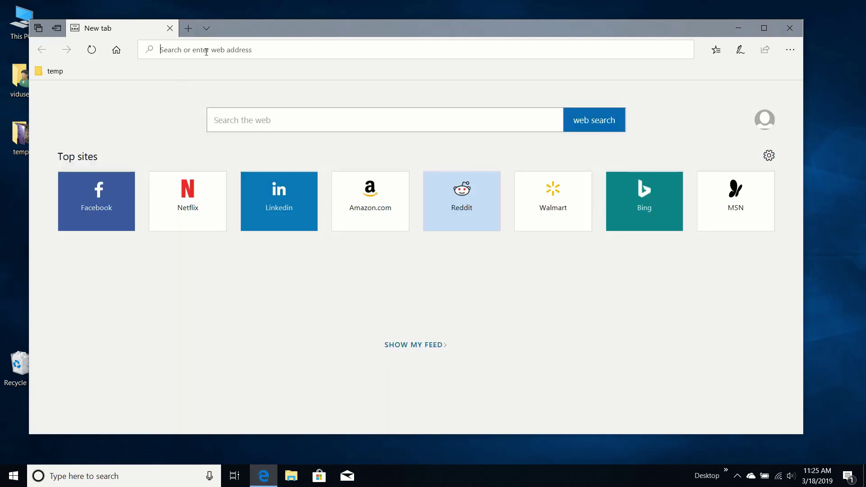
text(microsoft.com/)
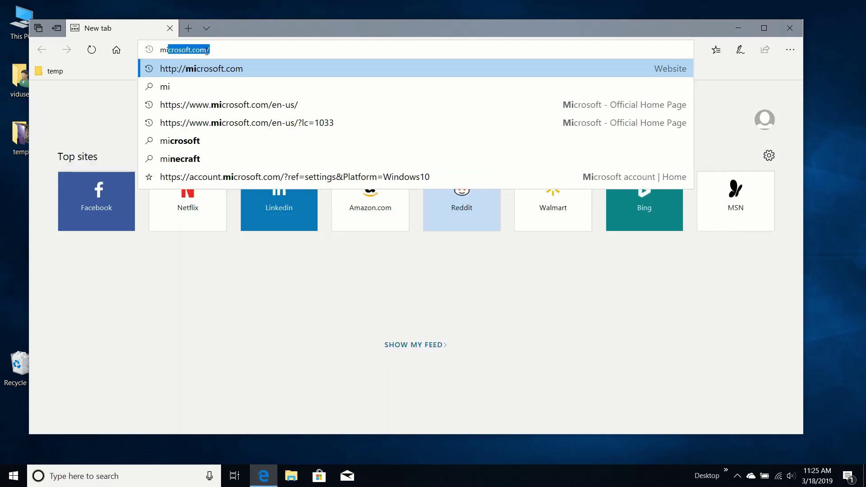
key(Return)
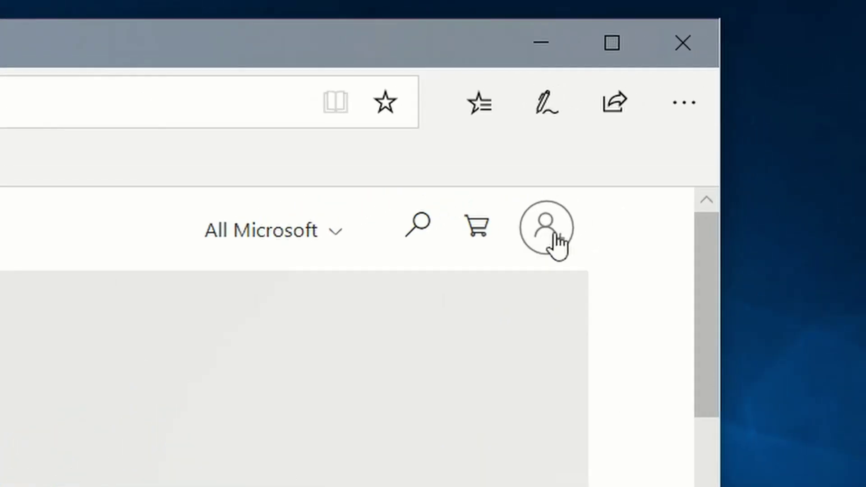
click(741, 95)
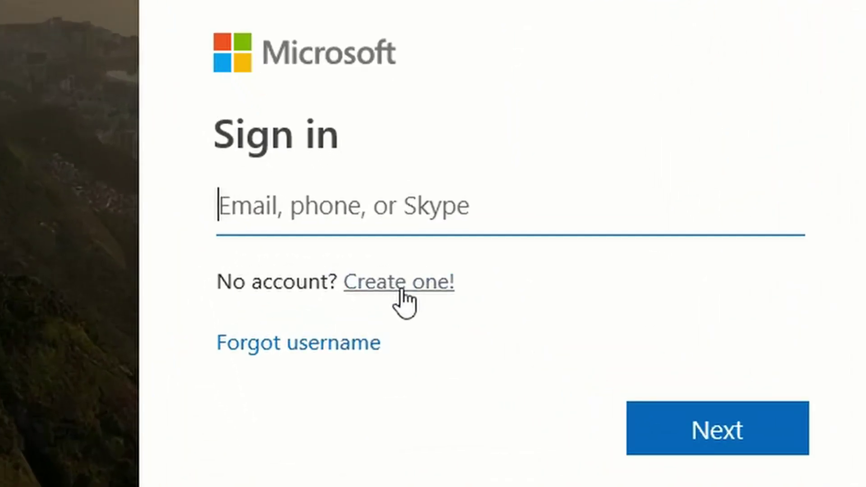
- Start a new account with the new e-mail address and a password, opting out of offers
click(424, 310)
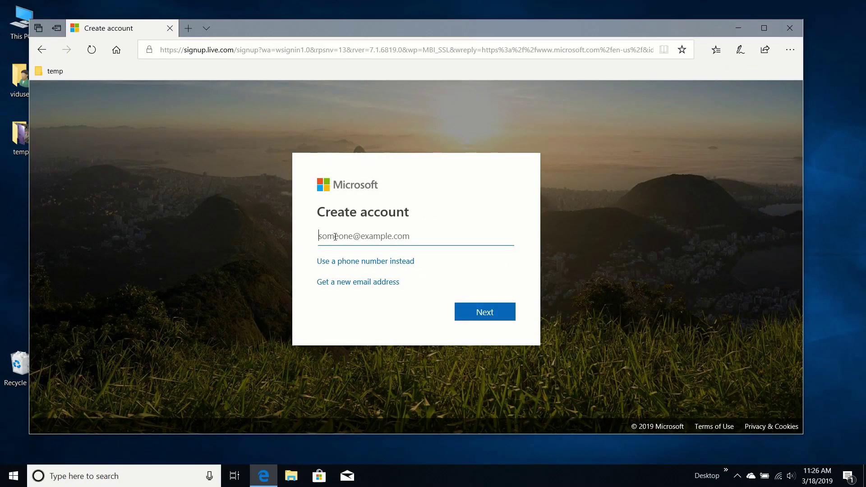
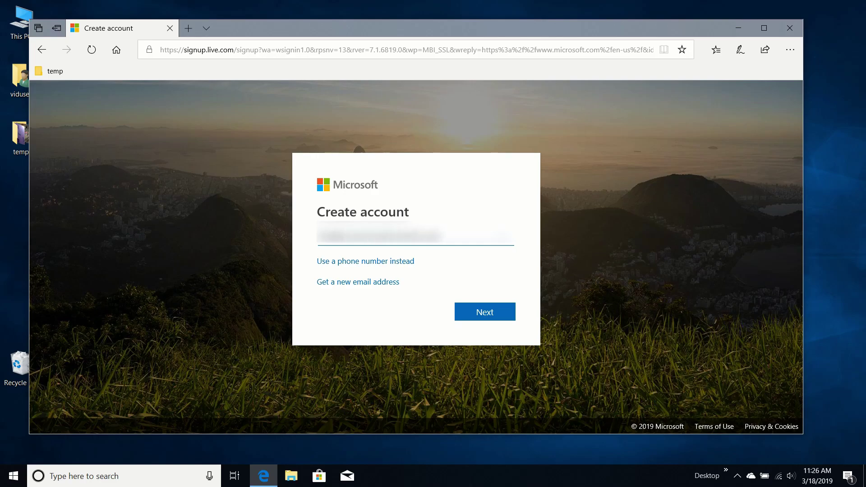
click(497, 318)
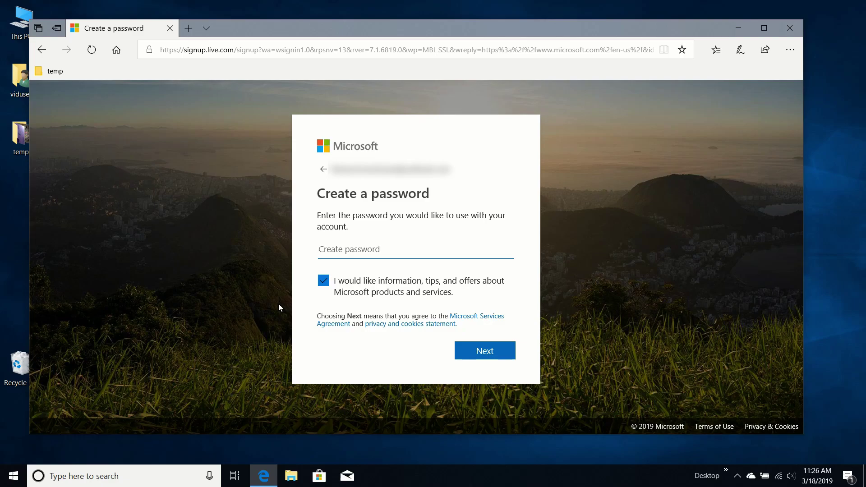
text(•••••••••)
click(324, 281)
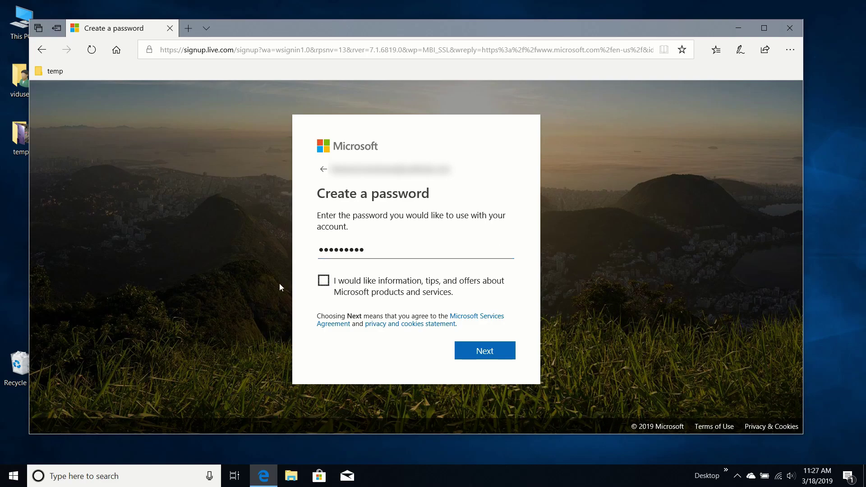
click(488, 352)
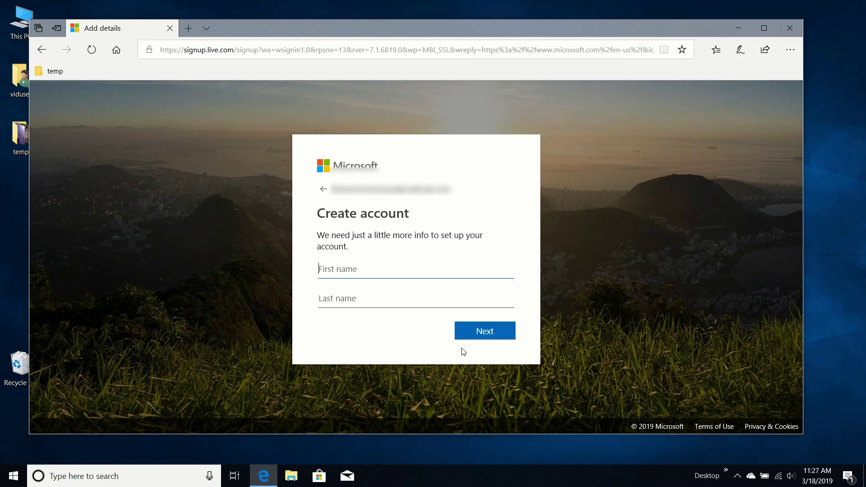
- Enter the account holder's first and last name
key(Tab)
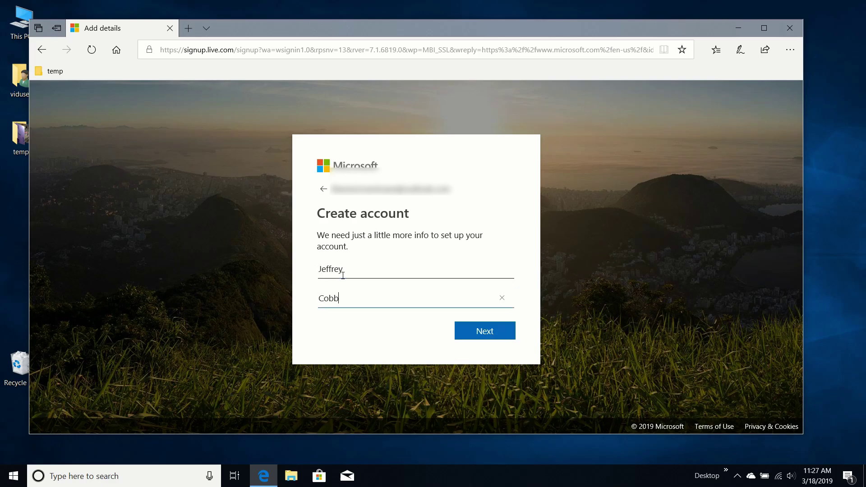
click(486, 334)
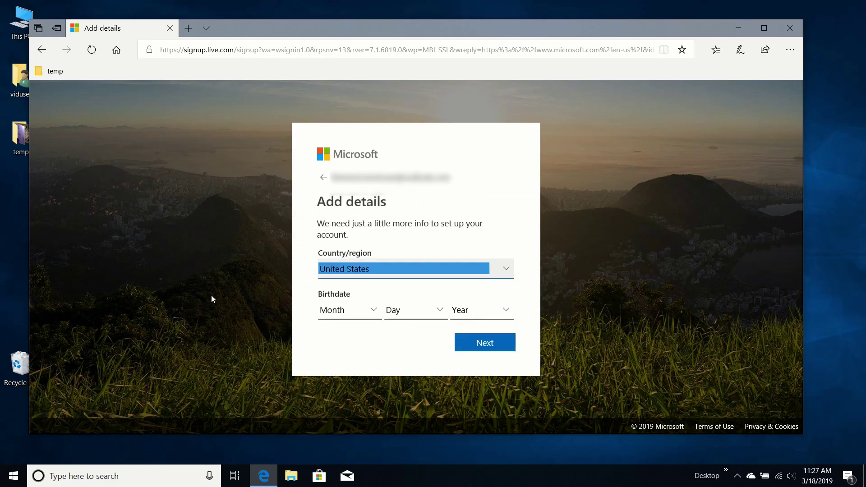
- Enter the birthdate with country United States and complete the CAPTCHA verification
key(Tab)
text(September)
key(Tab)
text(12)
key(Tab)
text(1990)
click(329, 345)
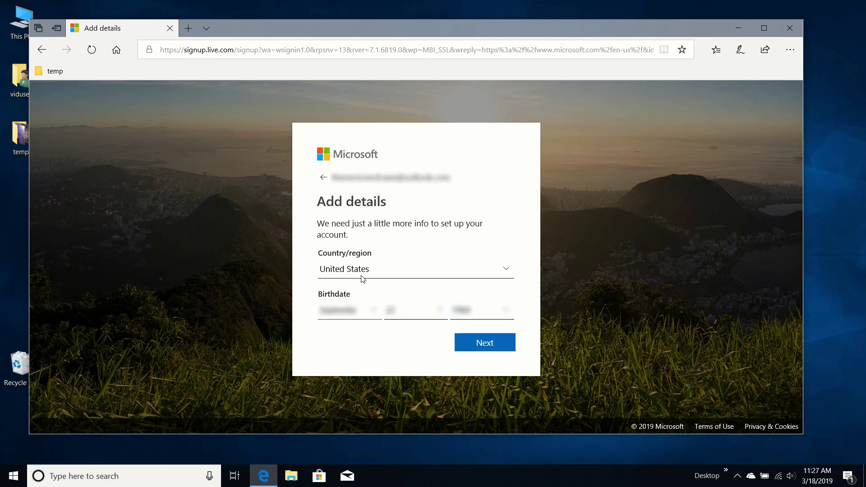
click(492, 350)
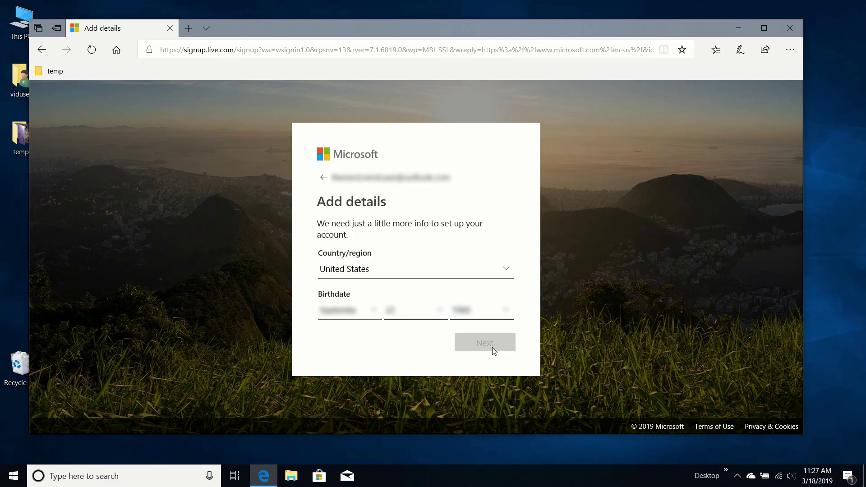
click(345, 311)
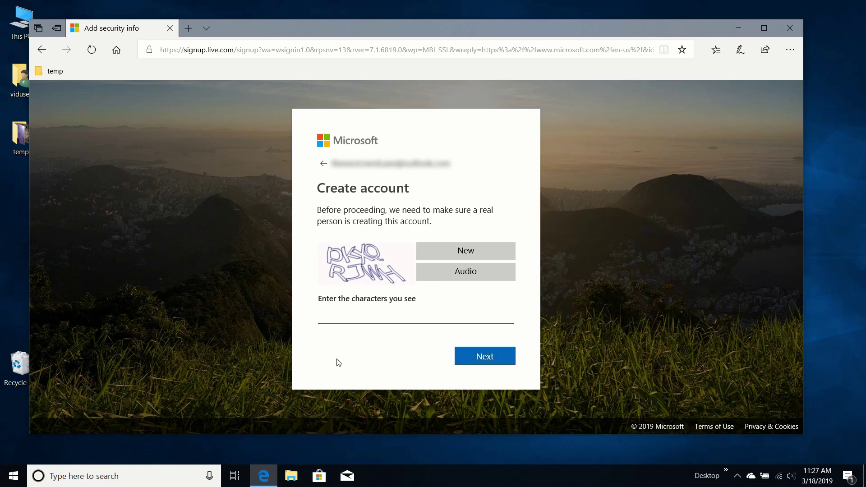
text(pkxqrjwh)
click(479, 360)
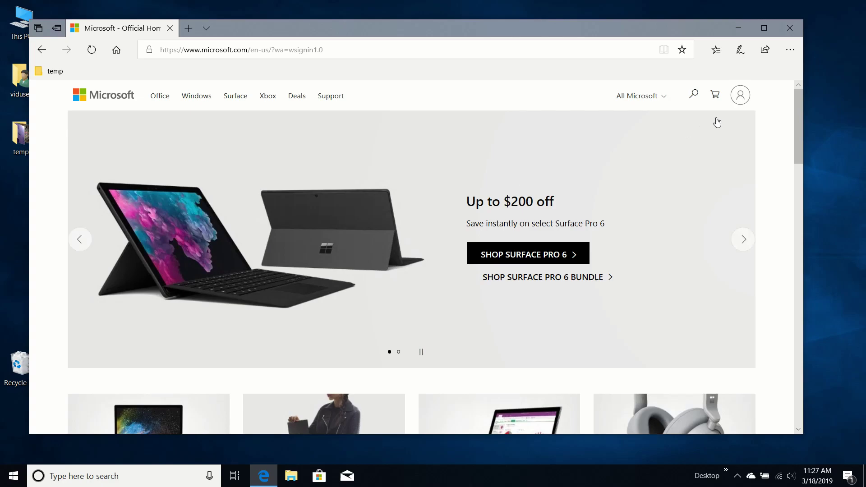
- In a new tab, sign in at office.com with the new account's e-mail
click(189, 28)
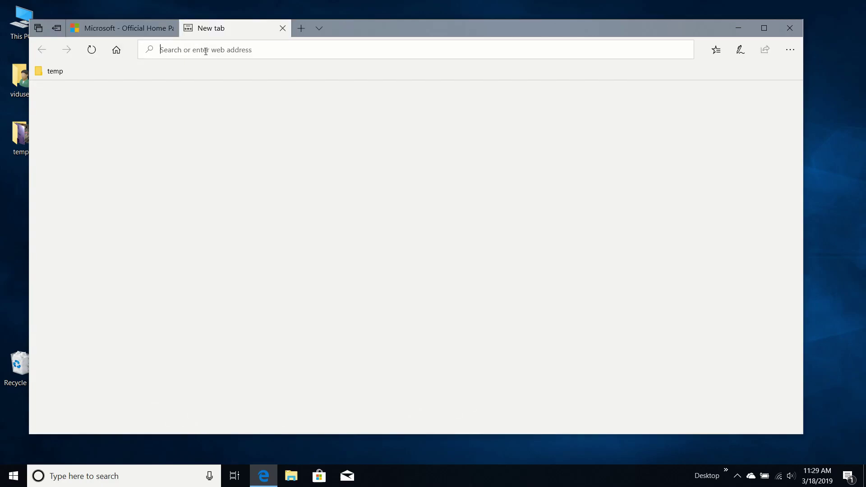
text(office.com/)
key(Return)
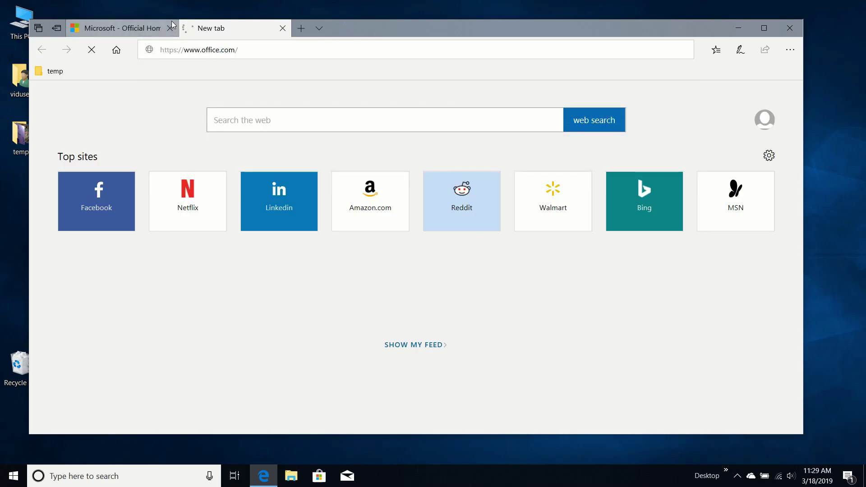
mouse_move(171, 21)
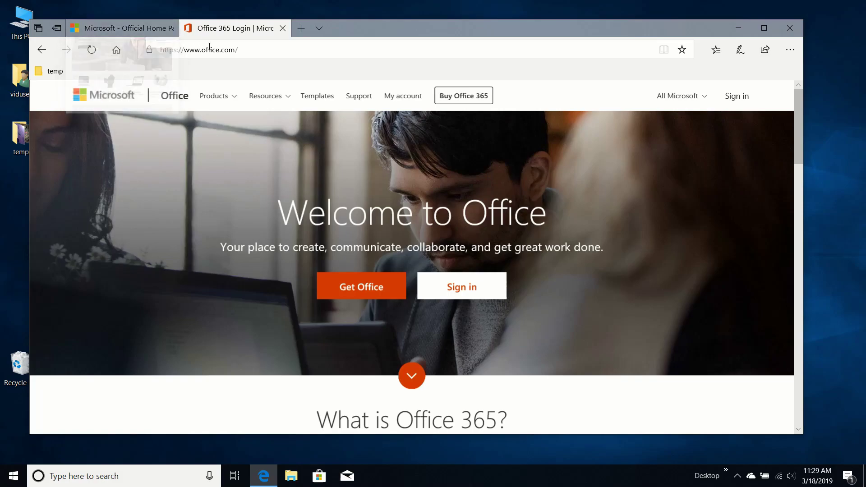
click(743, 96)
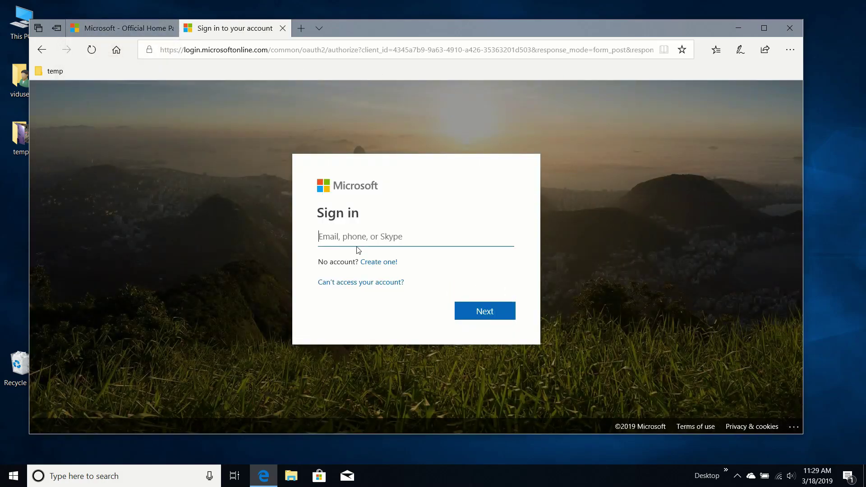
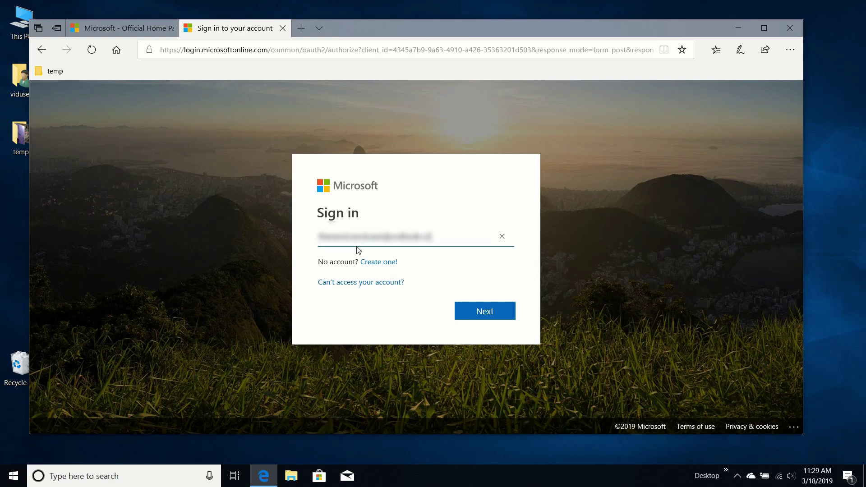
click(477, 321)
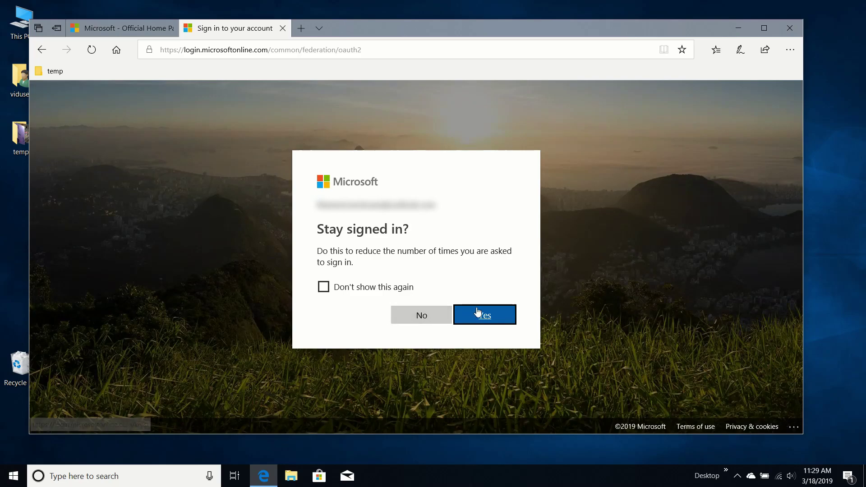
- Stay signed in, then step through all Office welcome tour slides and close it
click(478, 311)
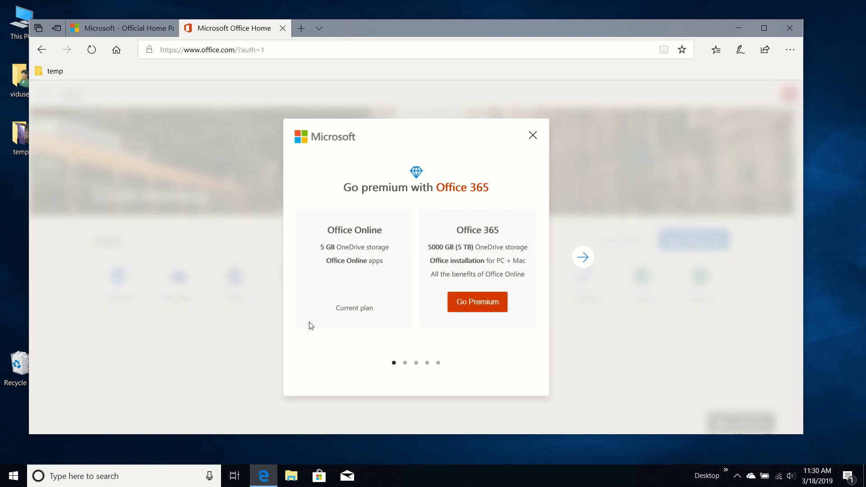
click(589, 262)
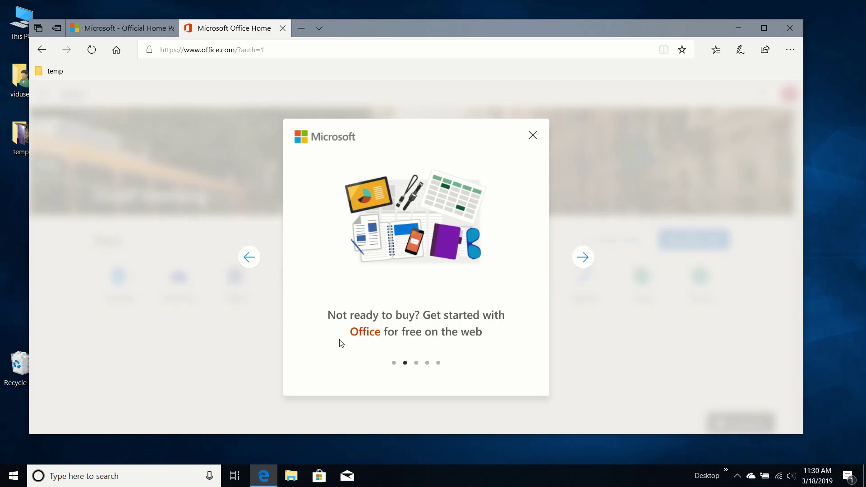
click(586, 264)
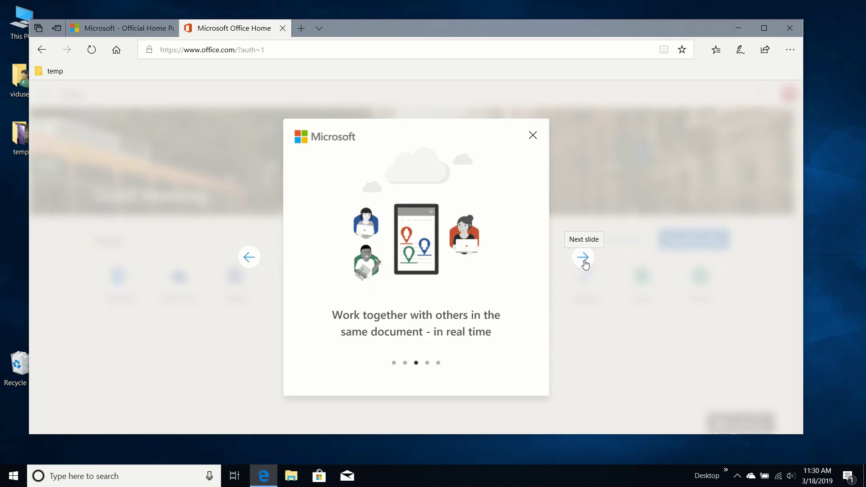
click(586, 264)
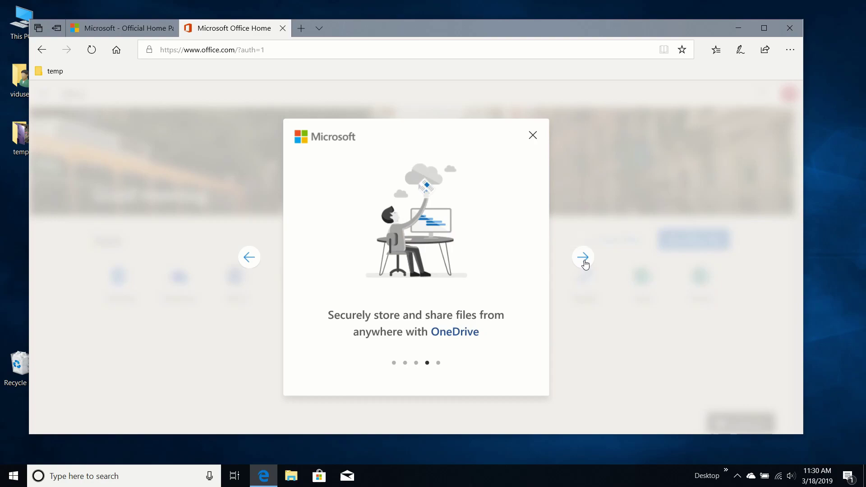
click(586, 264)
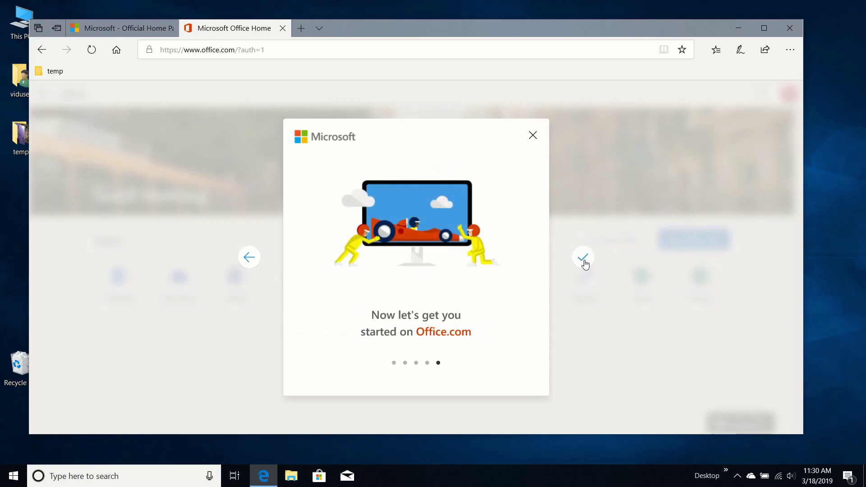
click(583, 261)
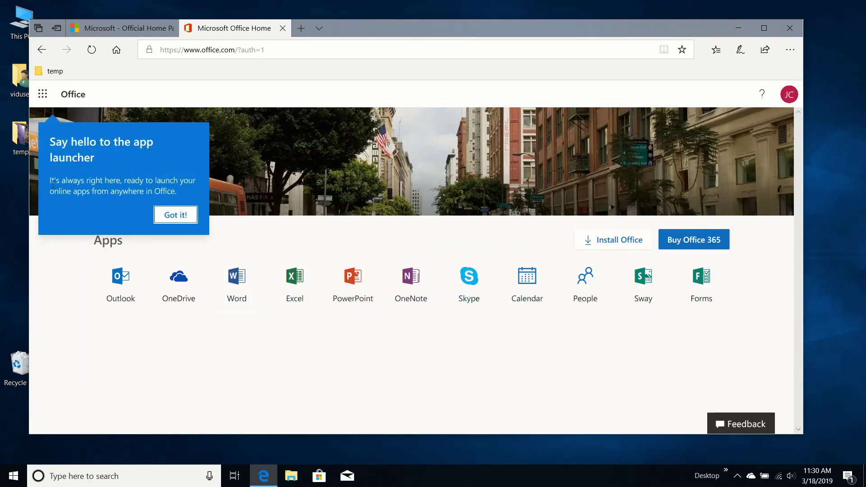
- Launch Word Online from the app launcher and dismiss its What's New notice
click(42, 95)
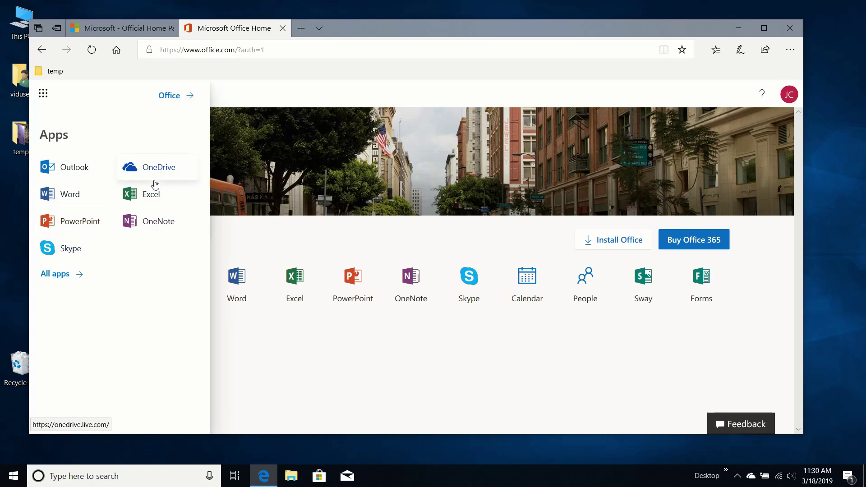
click(75, 193)
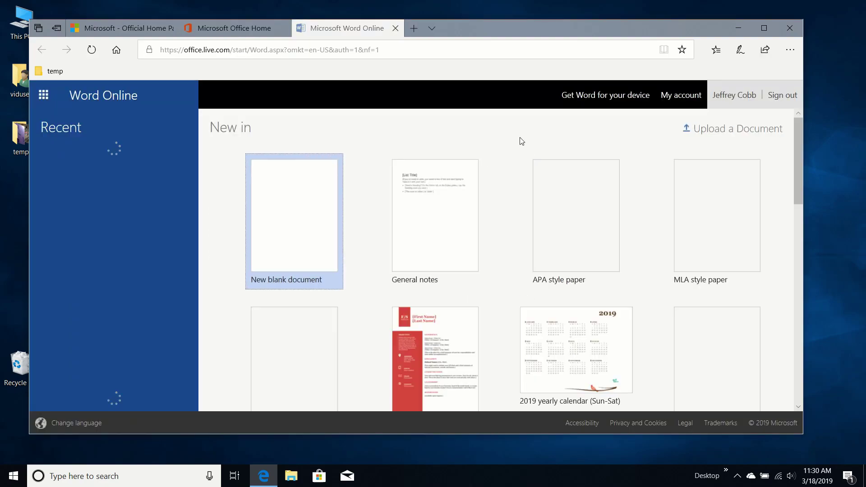
drag(505, 26, 533, 23)
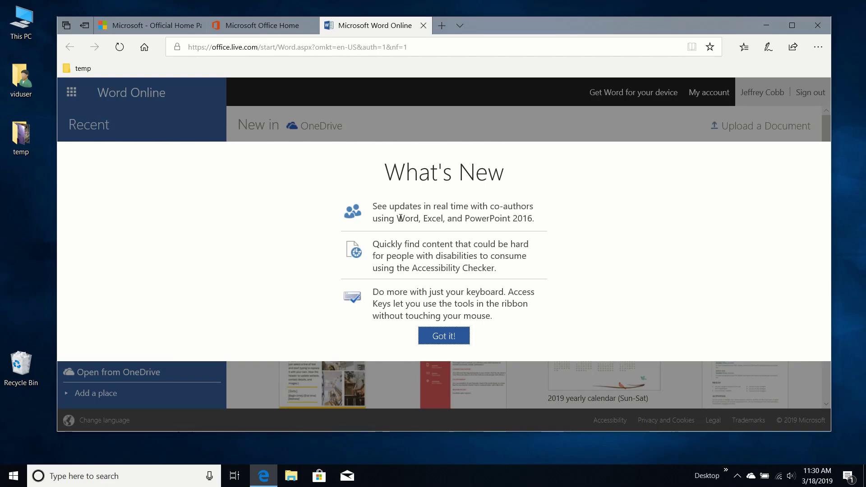
click(444, 336)
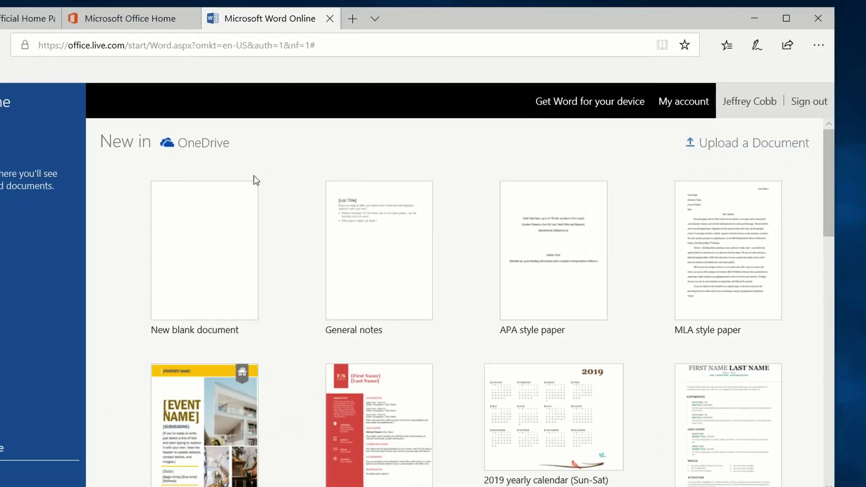
- Upload sample.docx and scroll through the opened IEEE paper template
click(180, 193)
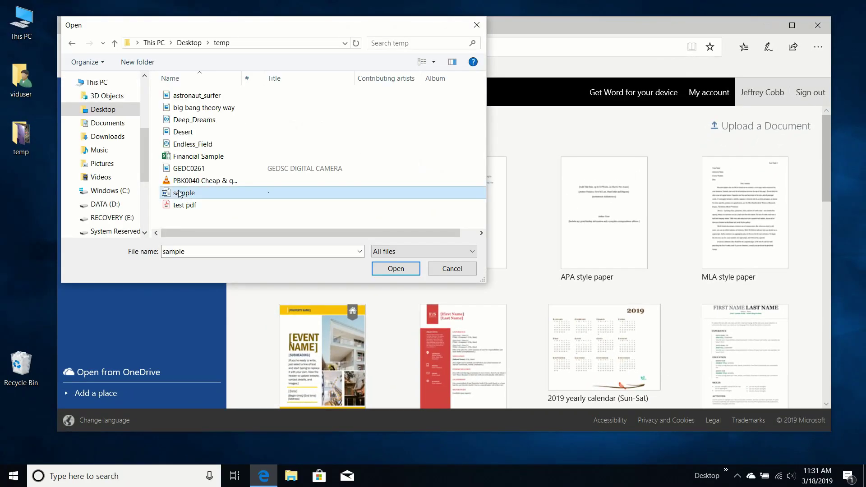
click(382, 268)
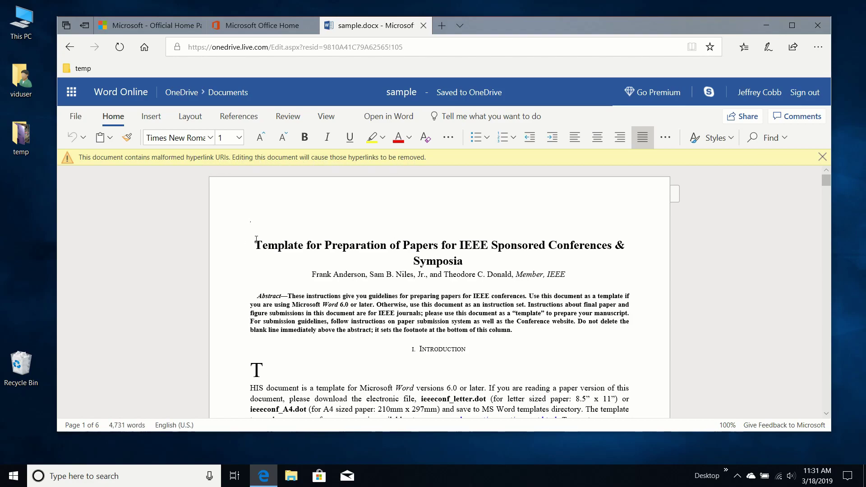
scroll(301, 236, down, 3)
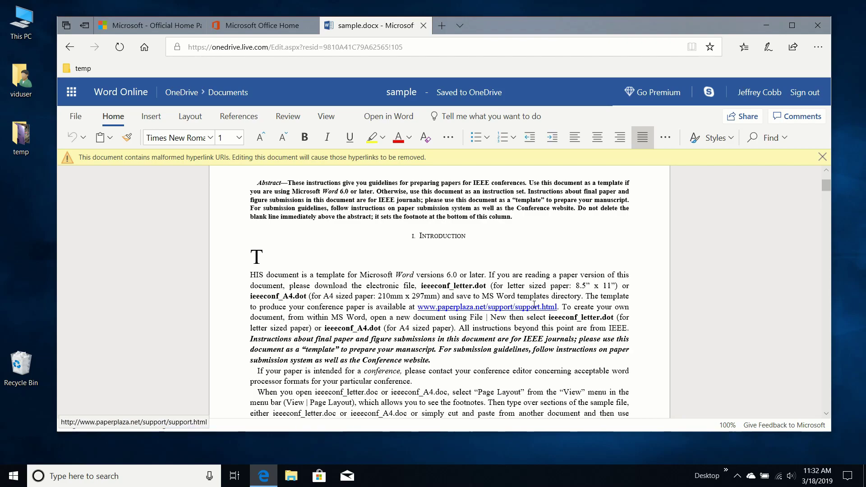
scroll(289, 313, down, 20)
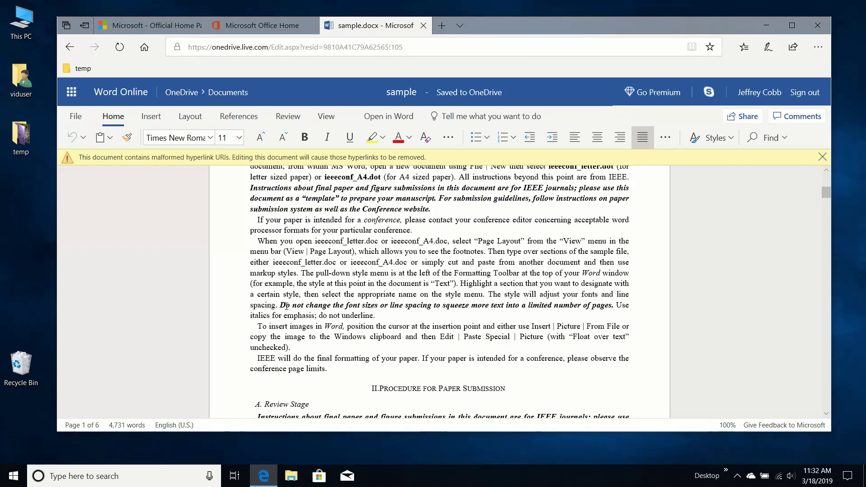
scroll(287, 307, down, 20)
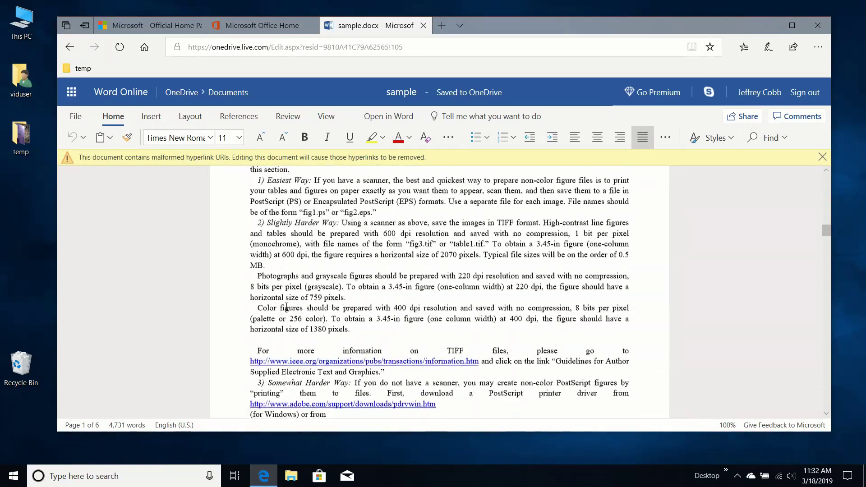
scroll(287, 306, down, 15)
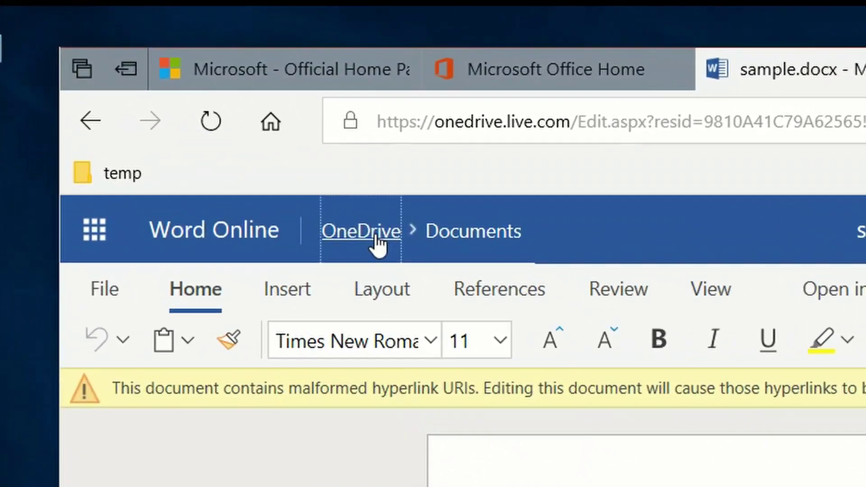
- Go to OneDrive files, finish its welcome tour and dismiss the premium subscription offer
click(221, 117)
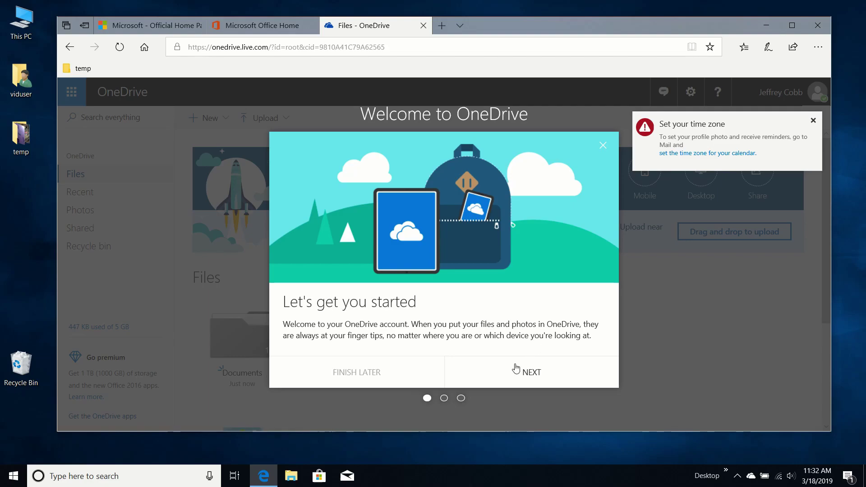
click(510, 376)
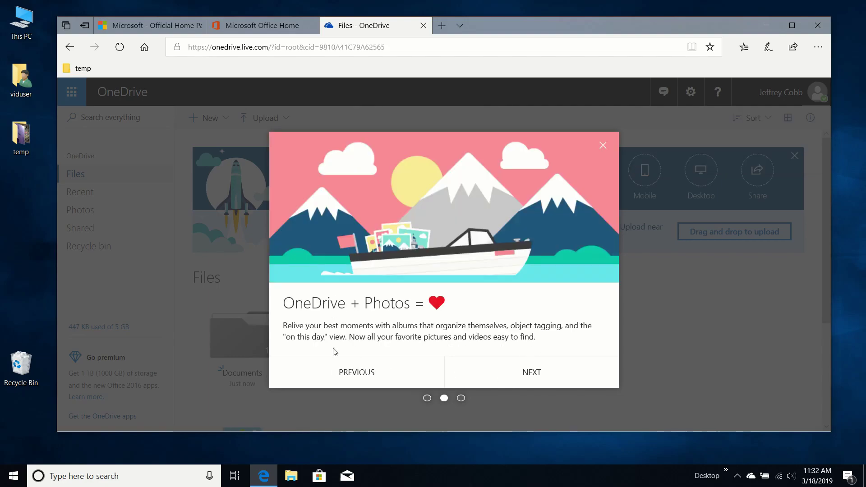
click(524, 374)
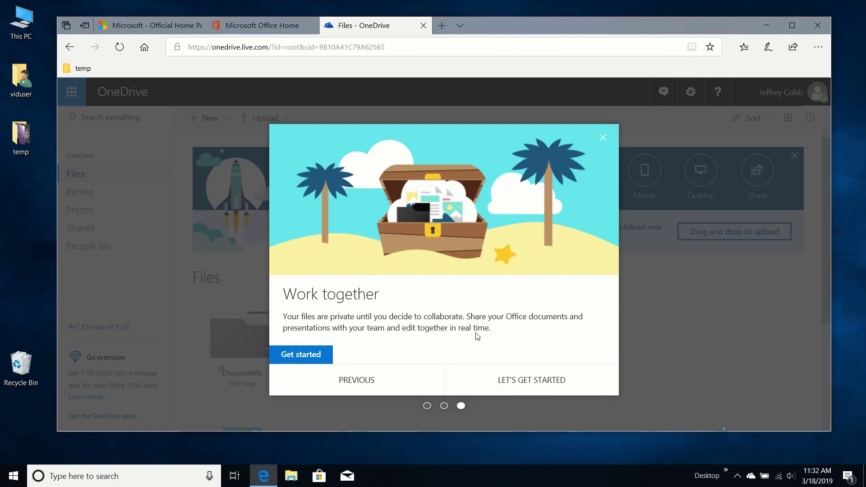
click(541, 383)
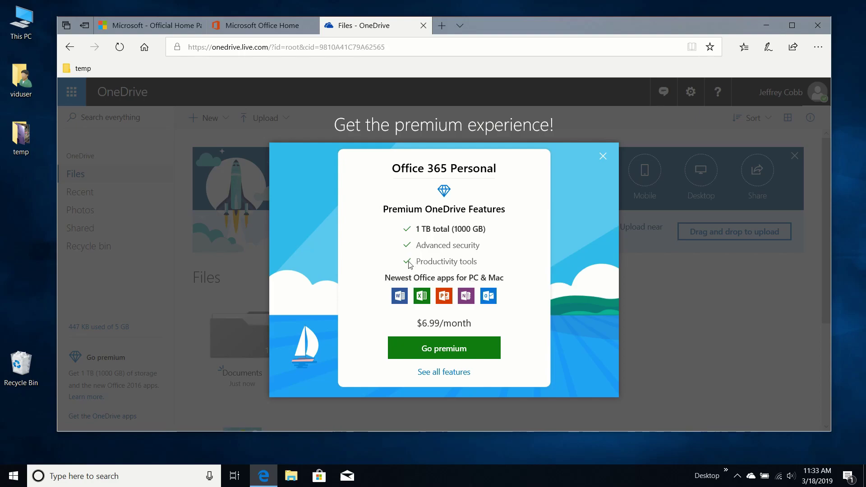
click(603, 157)
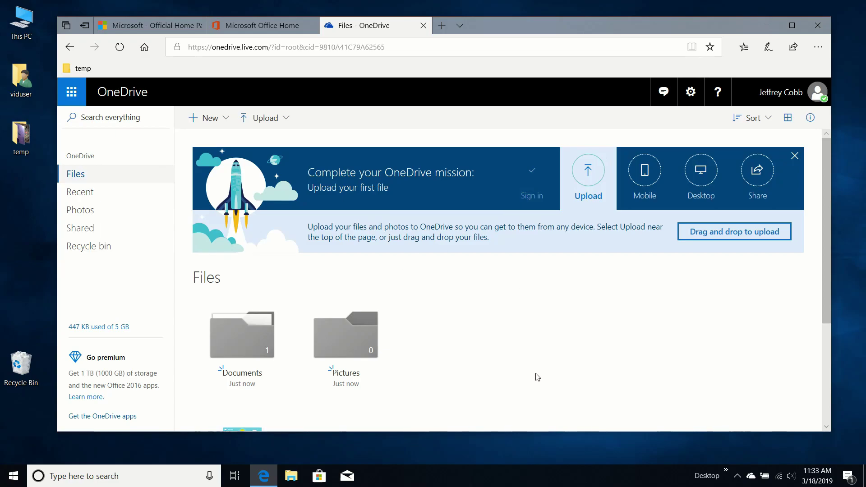
- Open sample.docx from OneDrive's Documents folder in Word Online
scroll(541, 337, down, 3)
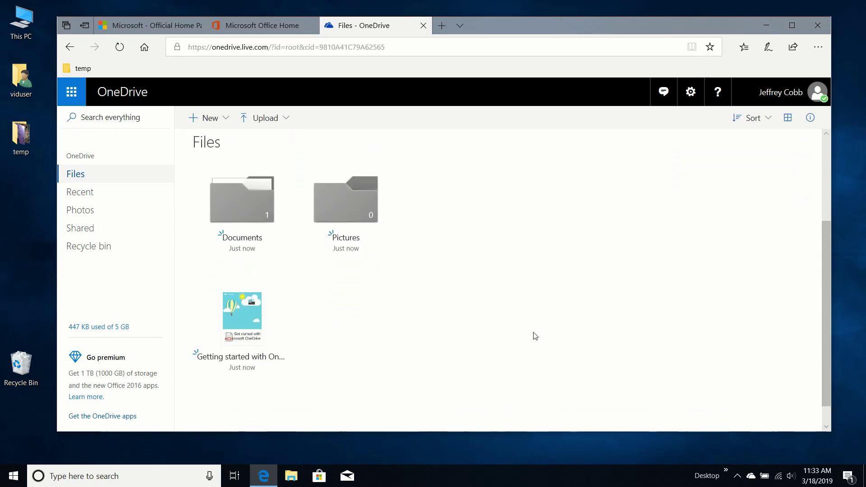
click(242, 201)
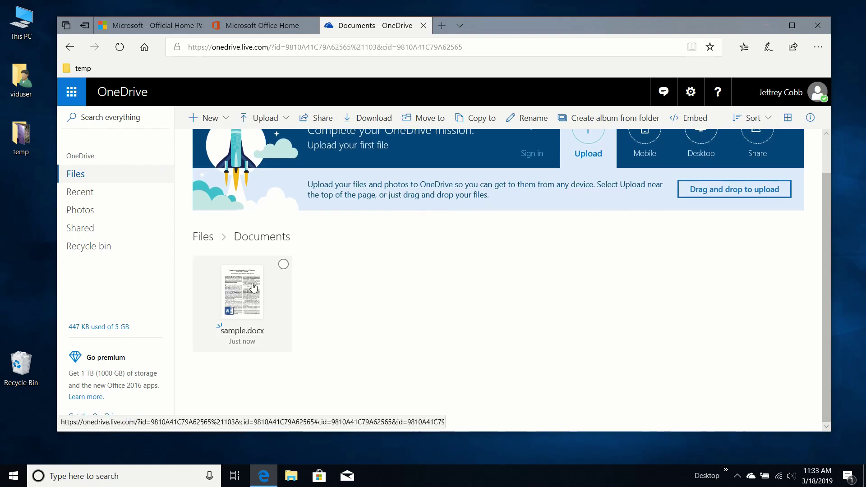
click(253, 288)
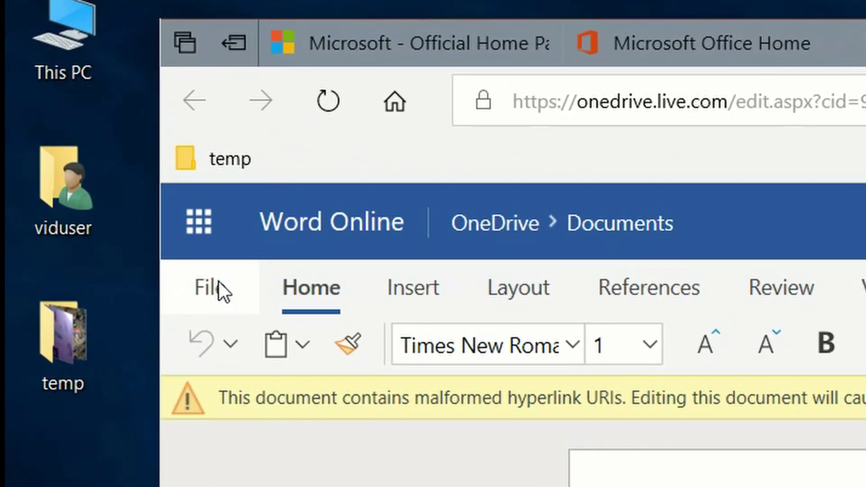
- Download the document as sample.pdf and open it in Adobe Acrobat Reader DC
click(194, 261)
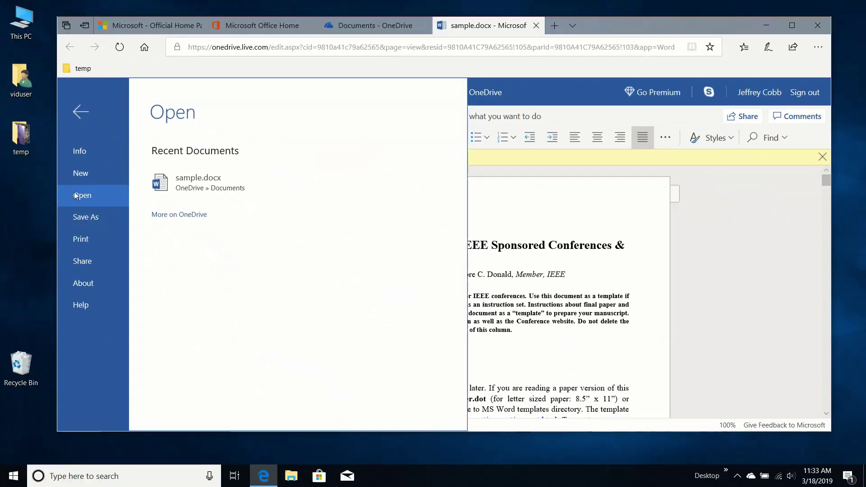
click(78, 216)
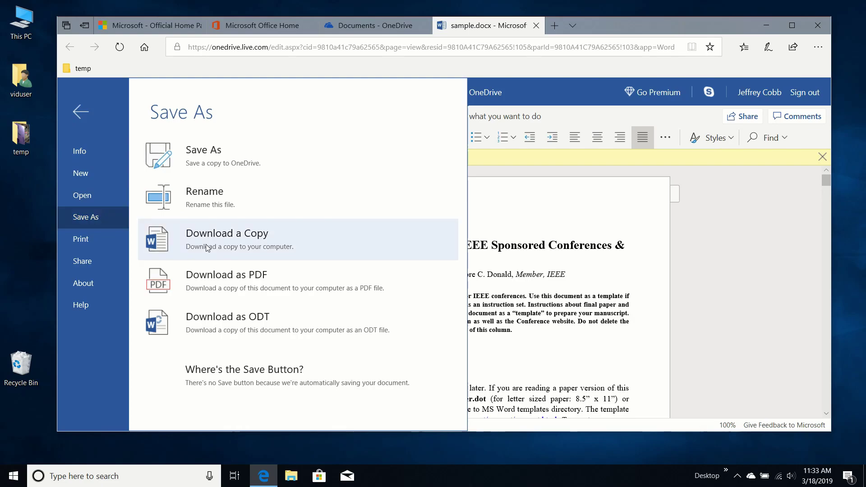
click(233, 285)
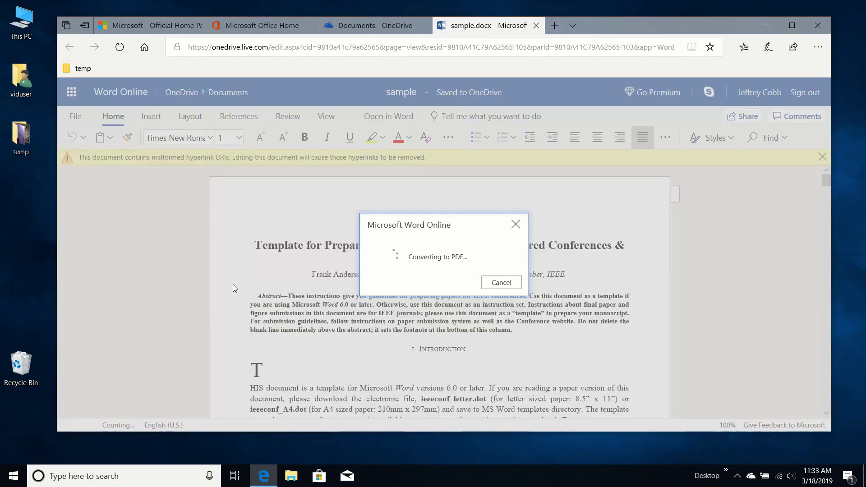
click(483, 283)
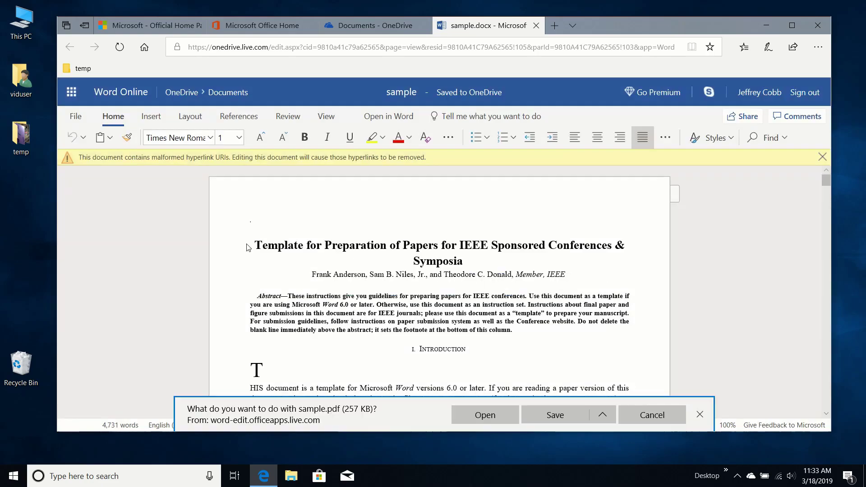
click(501, 417)
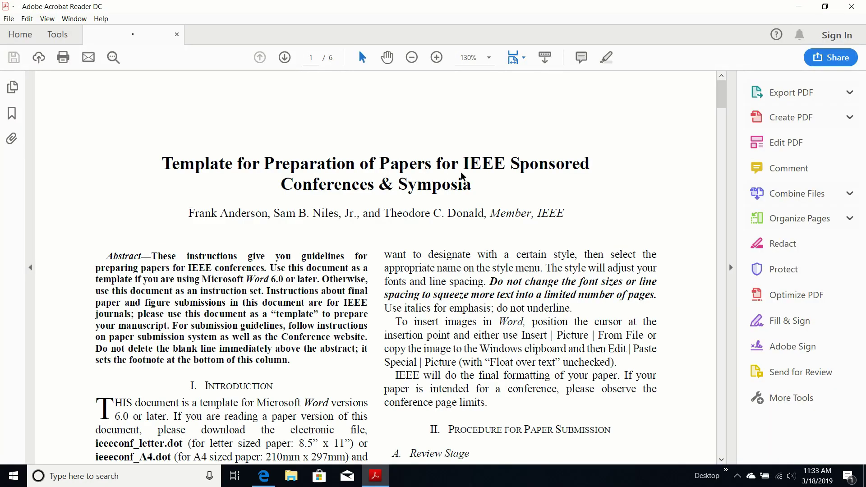
- Scroll through the exported PDF down to page 3
scroll(463, 176, down, 12)
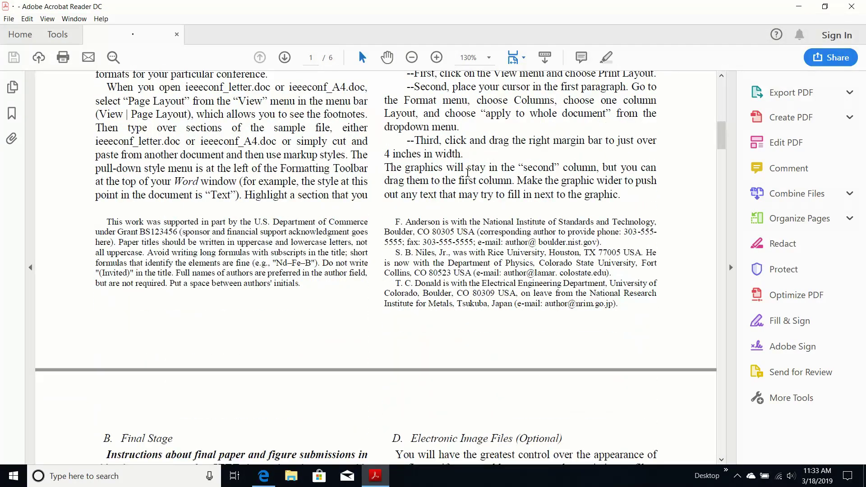
scroll(468, 172, down, 12)
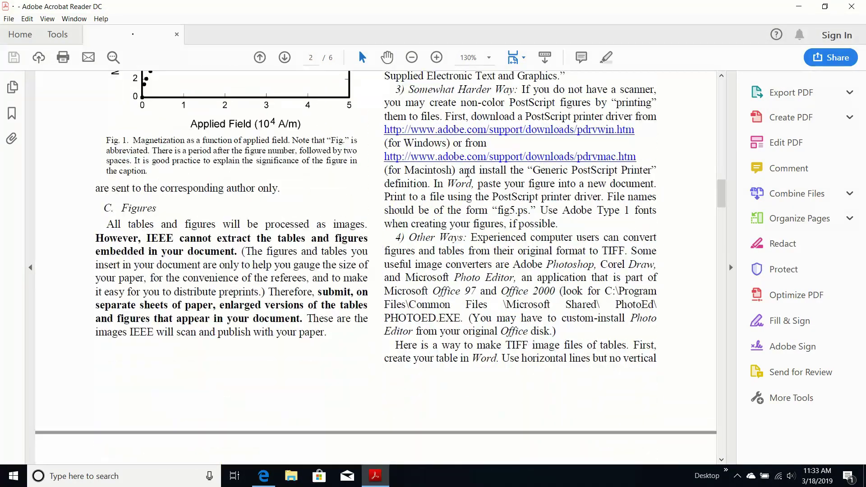
scroll(468, 172, down, 15)
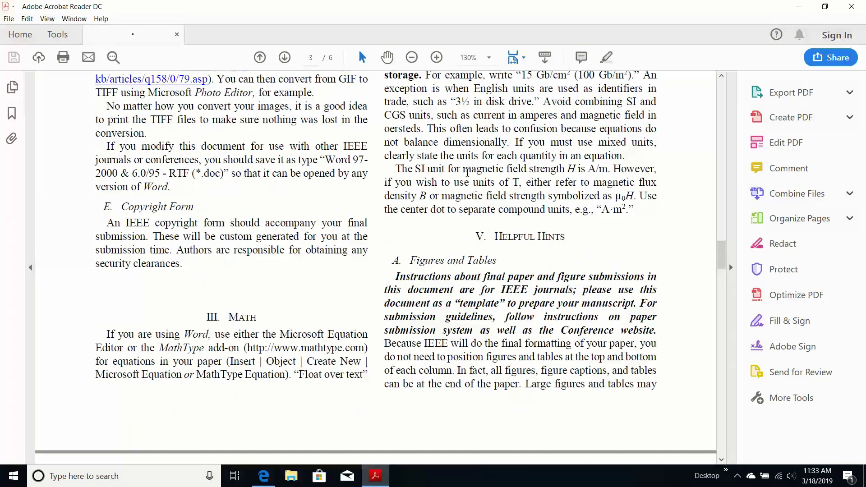
scroll(467, 172, down, 5)
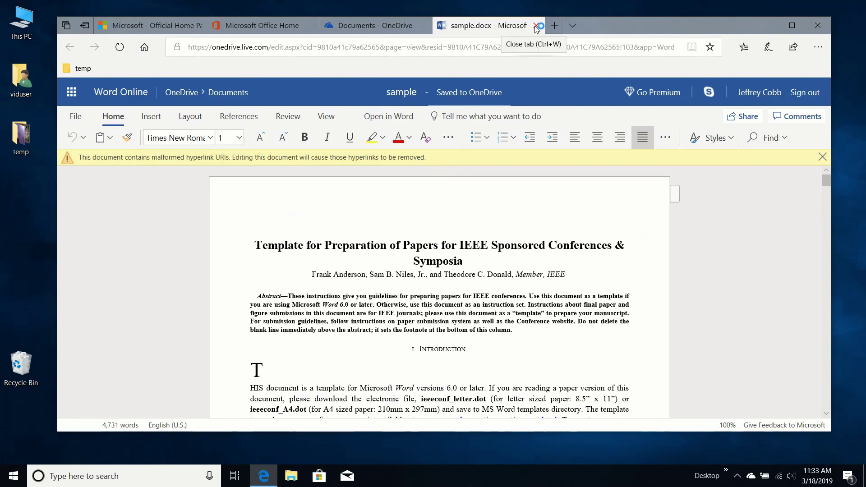
- Close the Word document and OneDrive tabs and start Excel Online from the Office home page
click(537, 27)
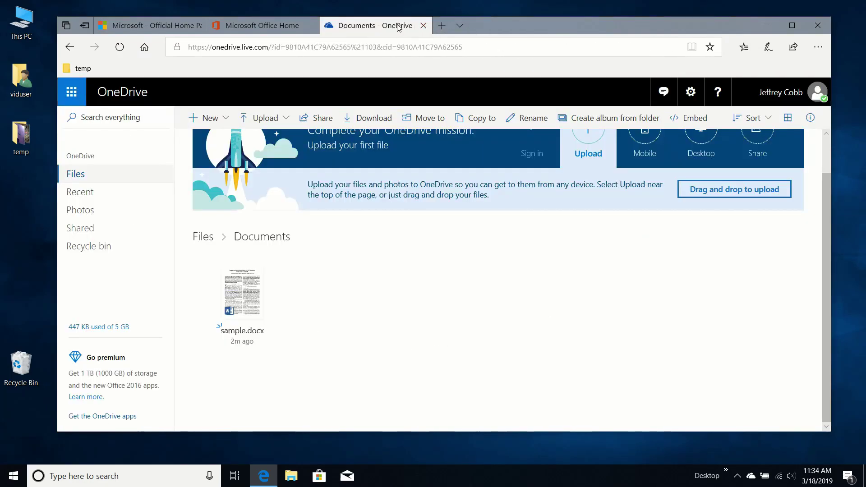
click(424, 25)
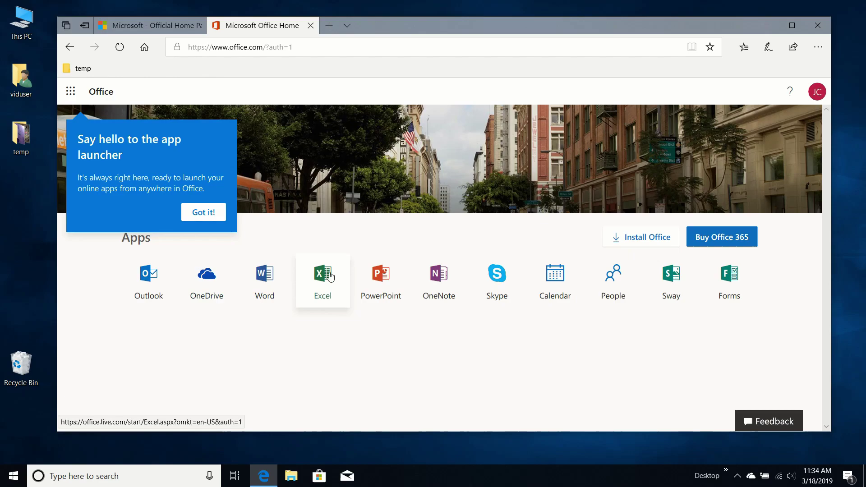
click(331, 277)
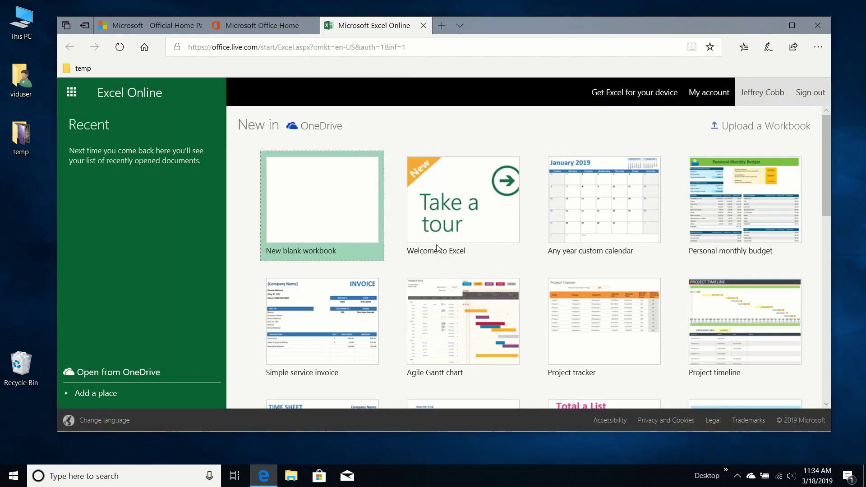
- Upload Financial Sample.xlsx from the temp folder and open it in Excel Online
click(735, 121)
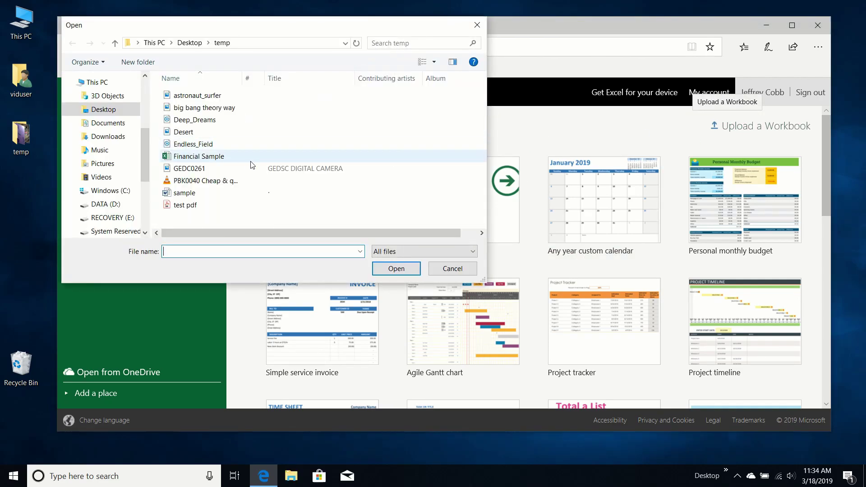
click(226, 158)
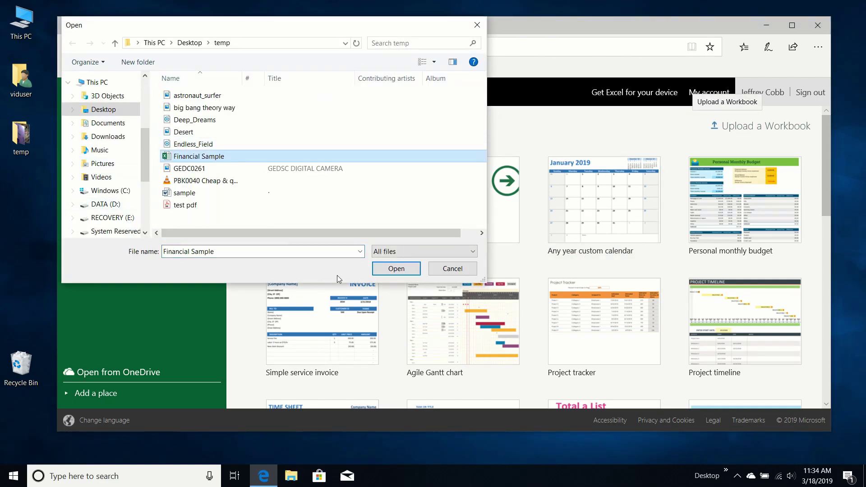
click(397, 271)
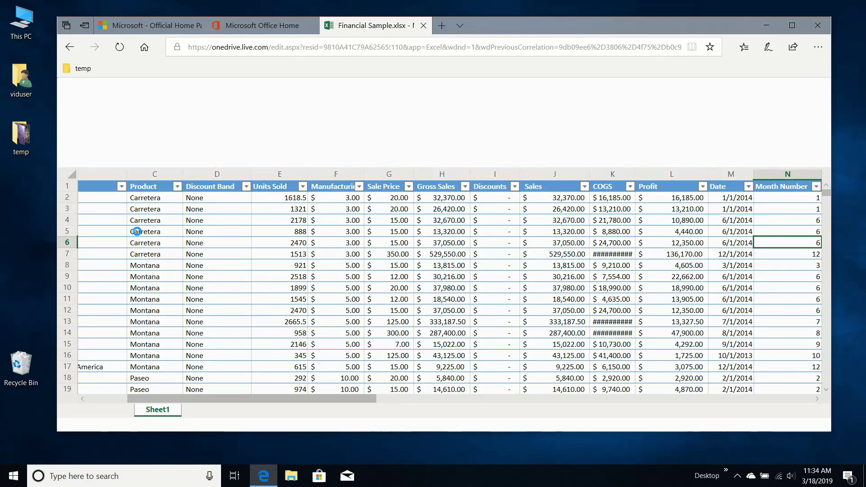
- Narrow the COGS column to about 13 pixels so its values display as # marks
scroll(398, 307, down, 6)
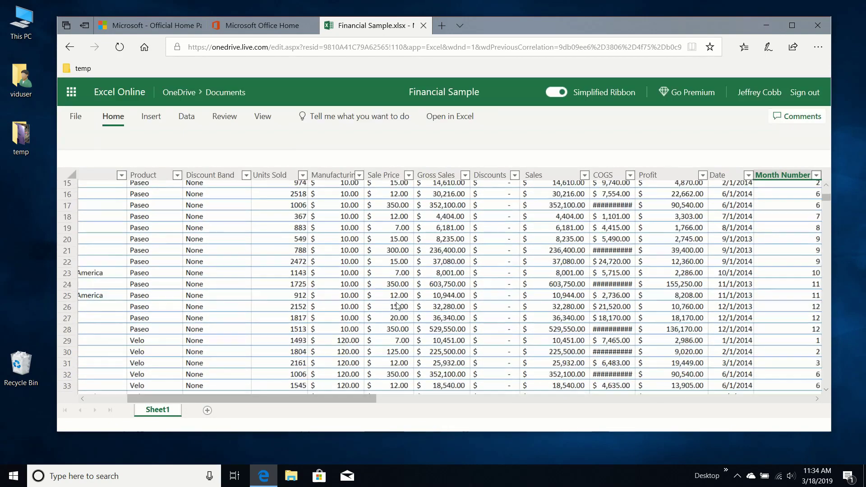
scroll(398, 307, up, 5)
scroll(395, 305, down, 5)
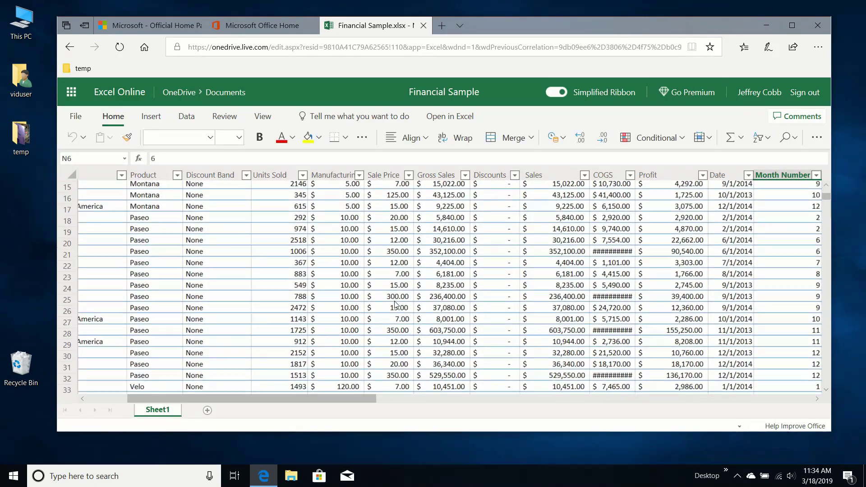
scroll(395, 305, down, 10)
scroll(451, 293, up, 10)
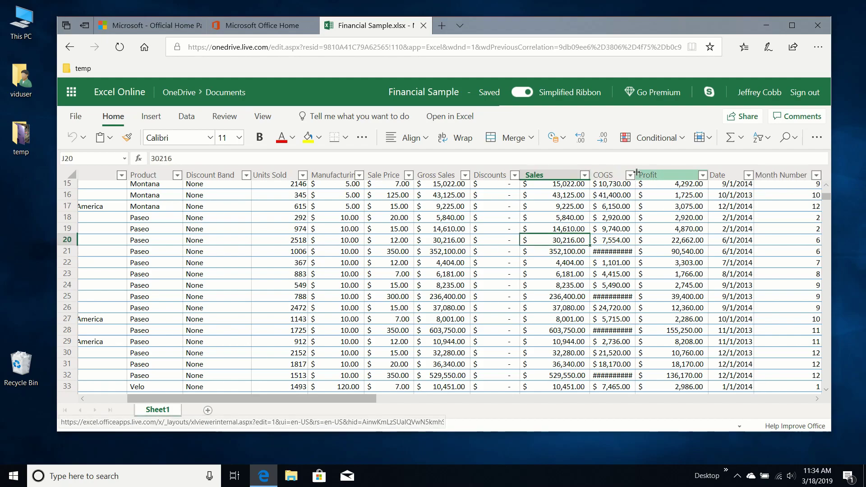
drag(636, 175, 598, 175)
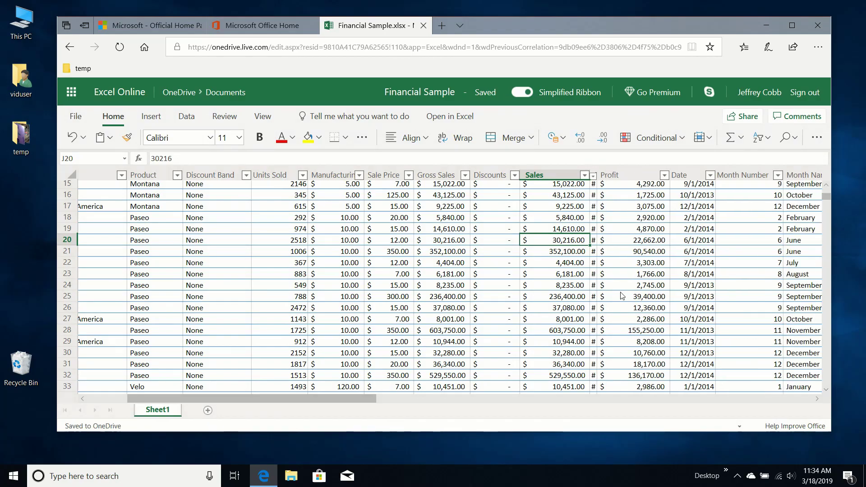
scroll(623, 329, down, 6)
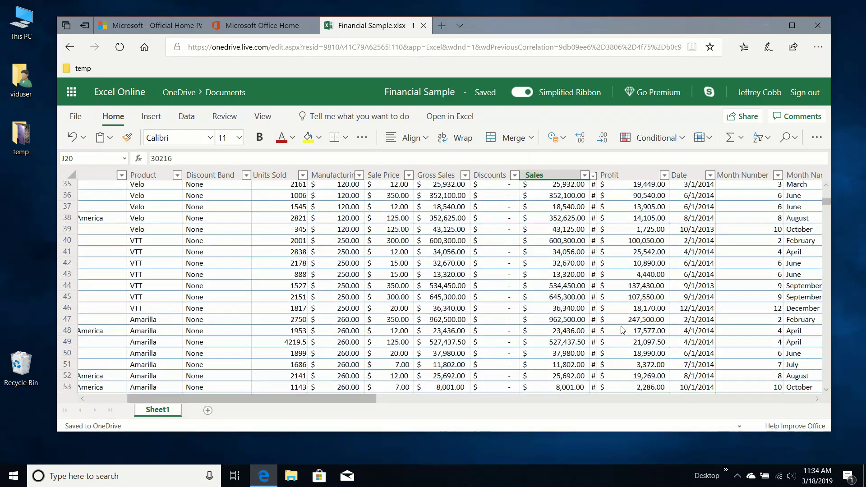
scroll(624, 329, up, 5)
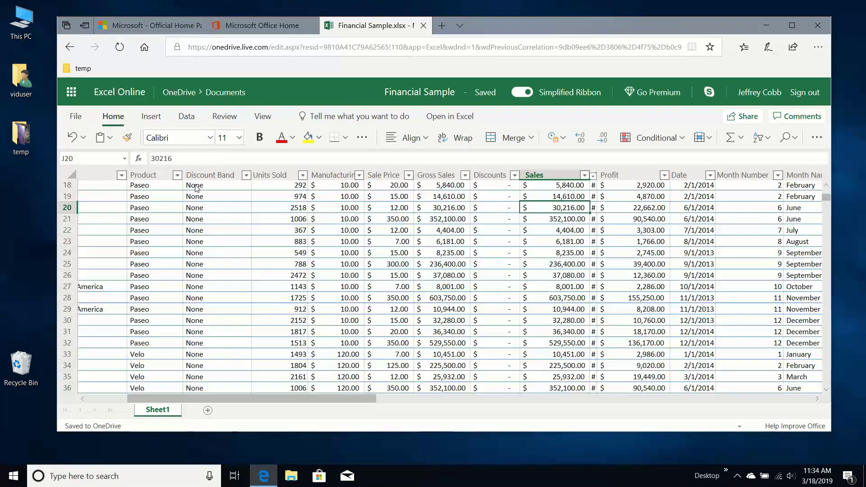
- Download the workbook as Financial Sample.ods and show it in the Downloads folder
click(75, 116)
click(91, 218)
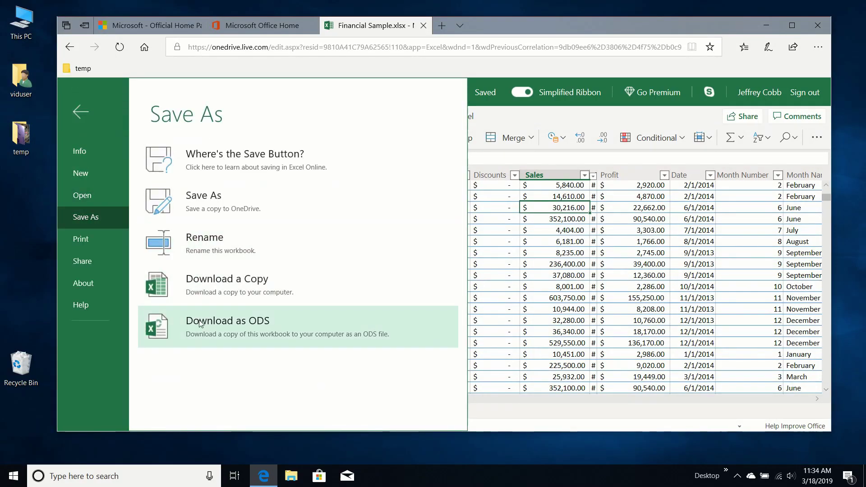
click(222, 330)
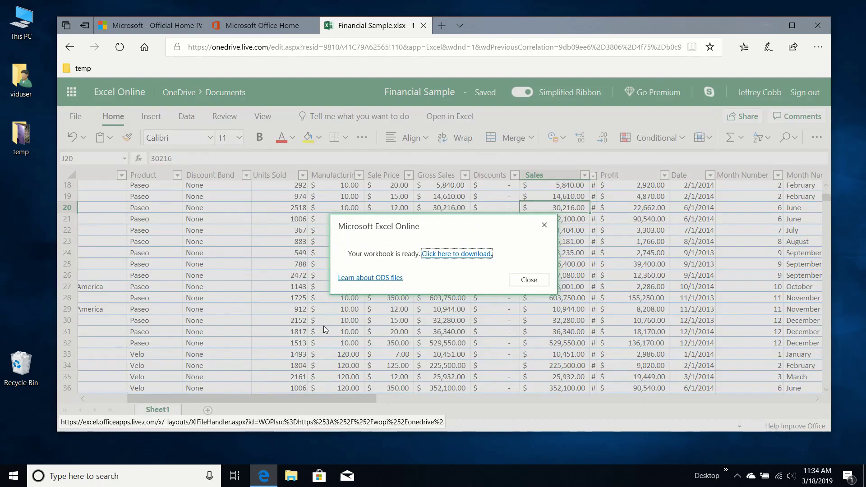
click(555, 415)
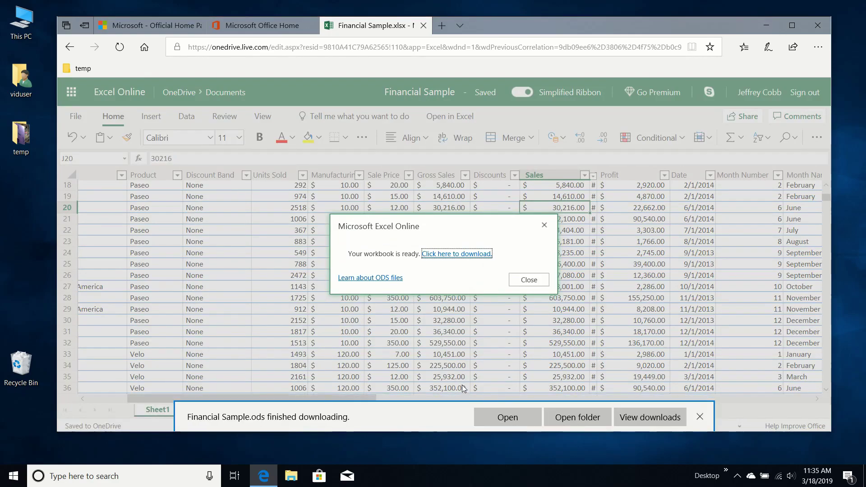
click(576, 425)
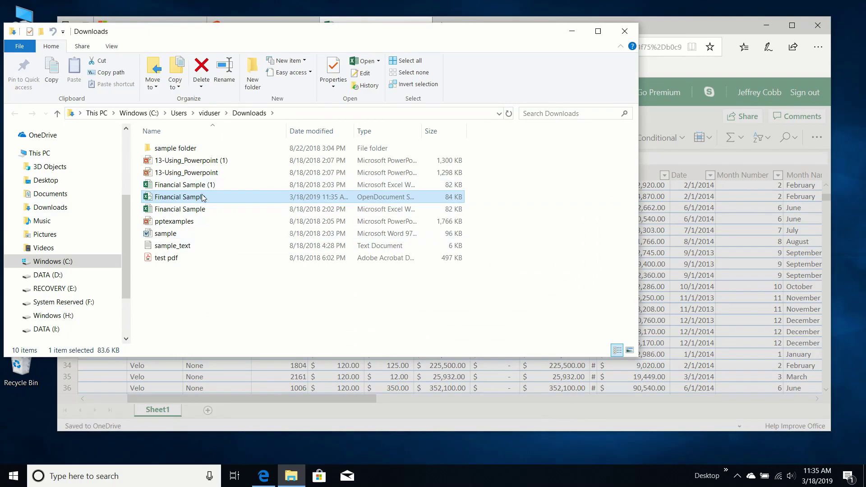
- Open the downloaded Financial Sample.ods with LibreOffice Calc
right_click(203, 197)
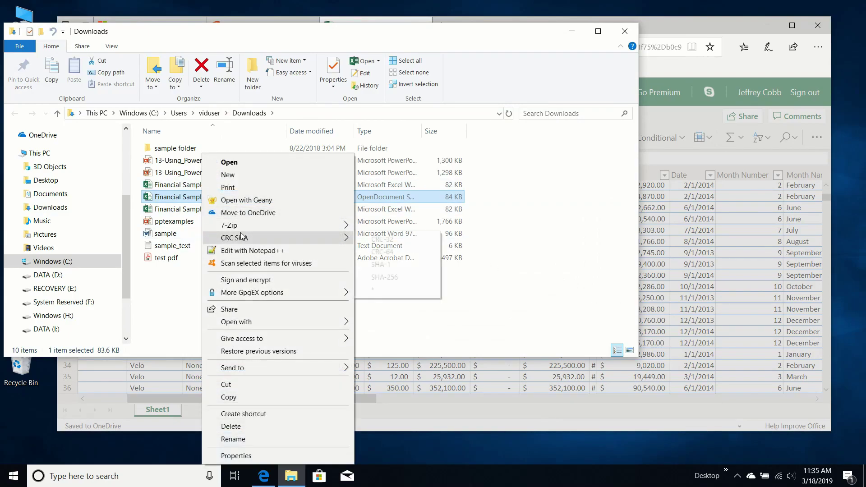
mouse_move(264, 324)
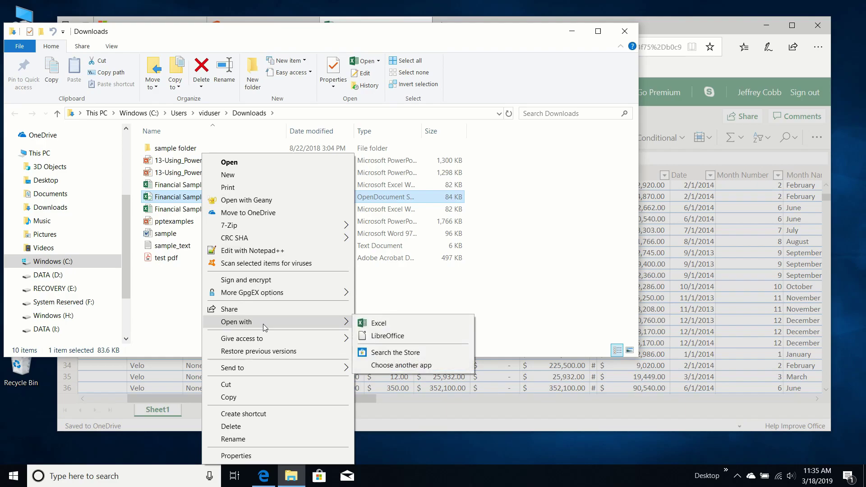
click(404, 338)
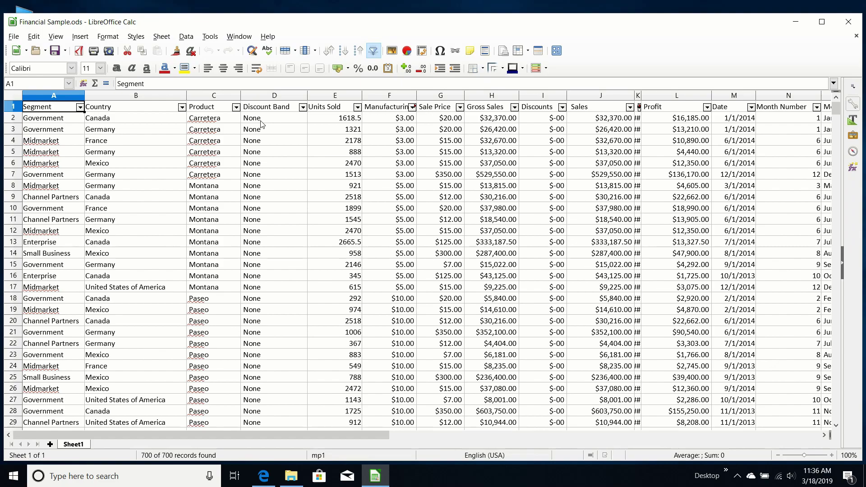
- Look through LibreOffice Calc's File menu without choosing anything, then close Calc
click(14, 39)
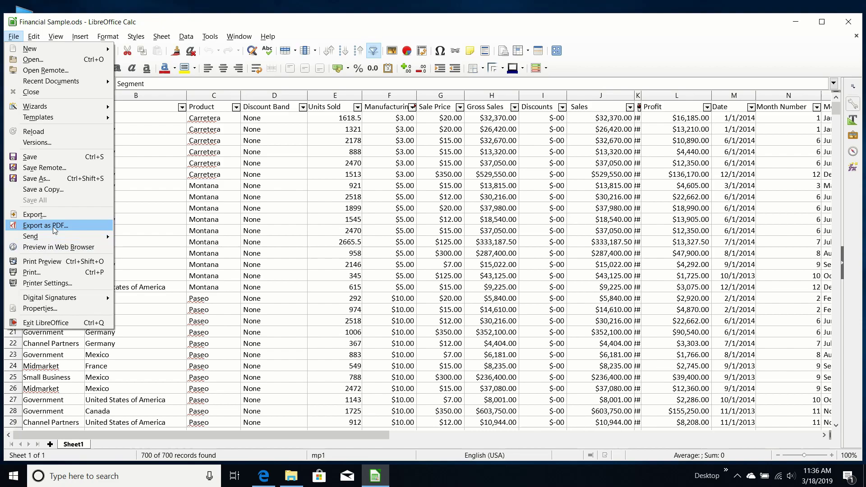
click(721, 28)
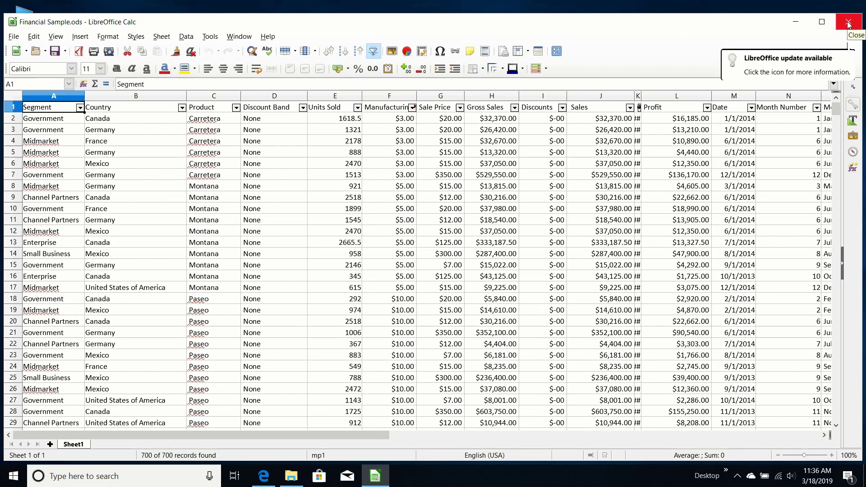
click(849, 24)
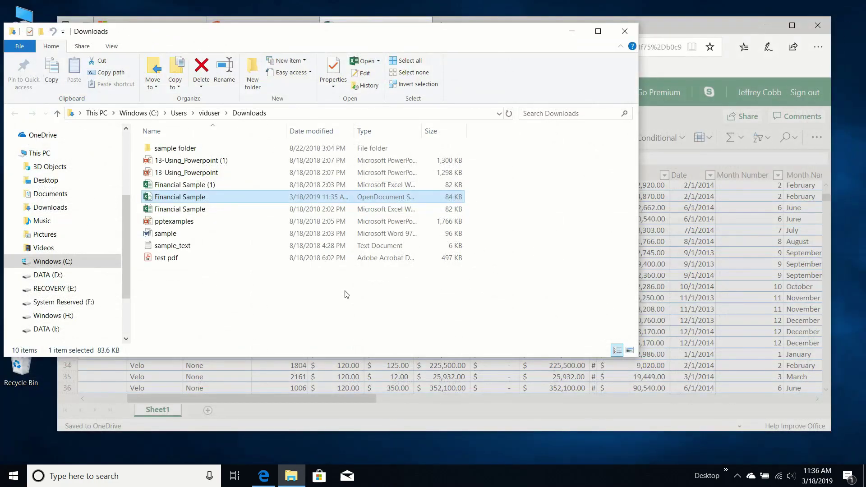
- Move the Downloads window aside and scroll the Financial Sample sheet back to row 1
click(347, 294)
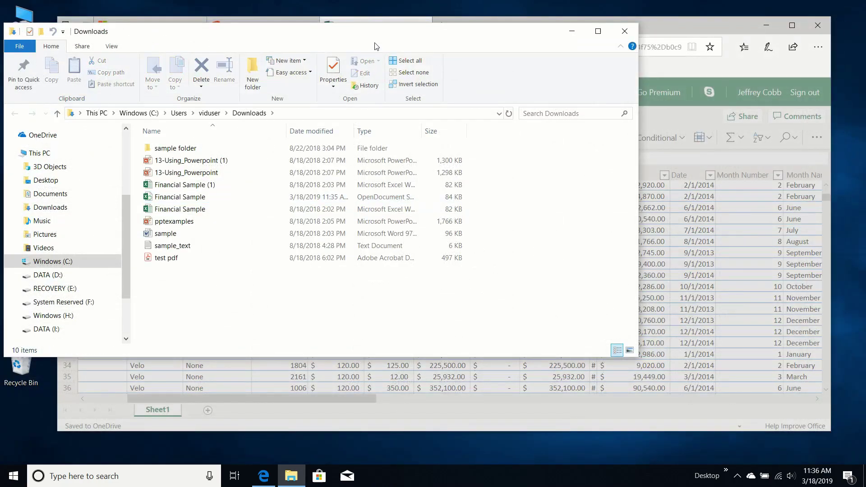
drag(369, 39, 397, 25)
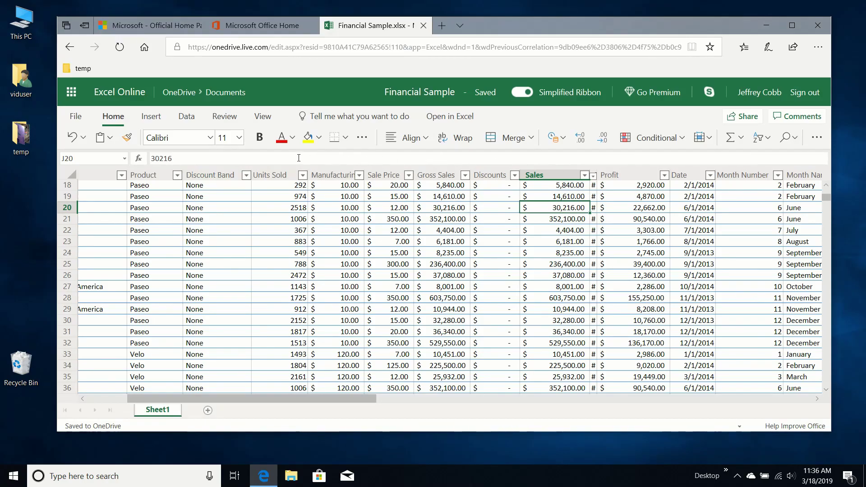
scroll(424, 210, down, 5)
scroll(424, 210, down, 3)
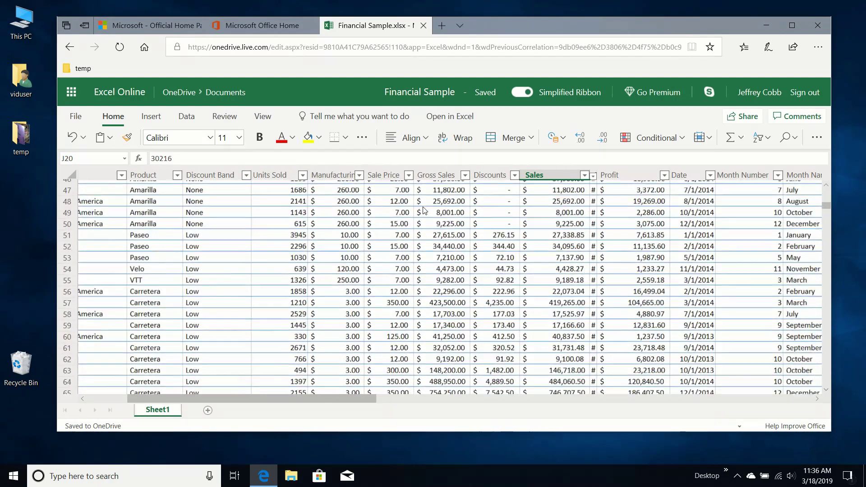
scroll(424, 210, up, 12)
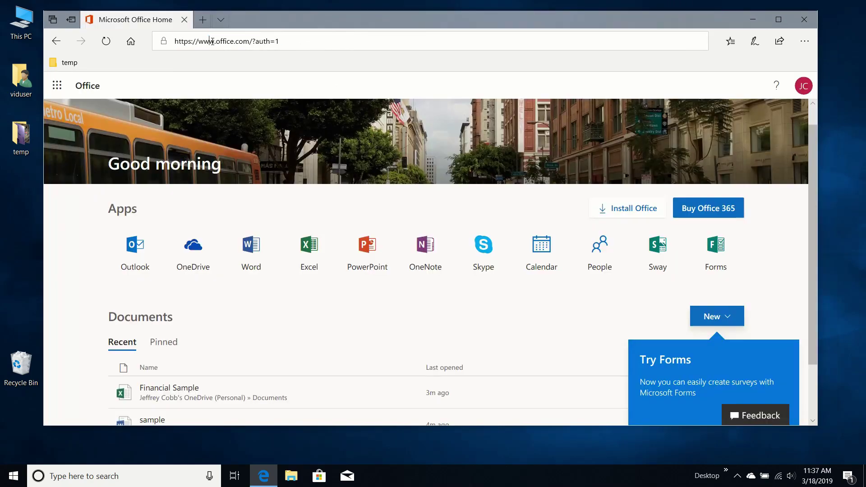
click(211, 42)
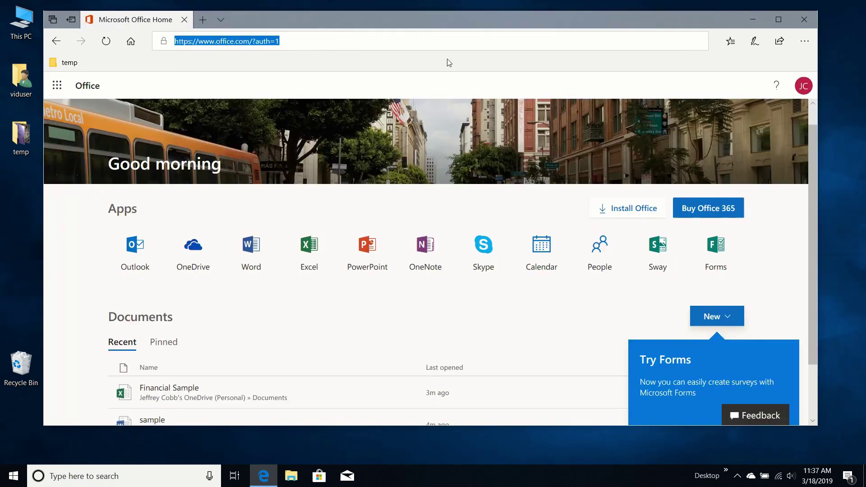
click(276, 41)
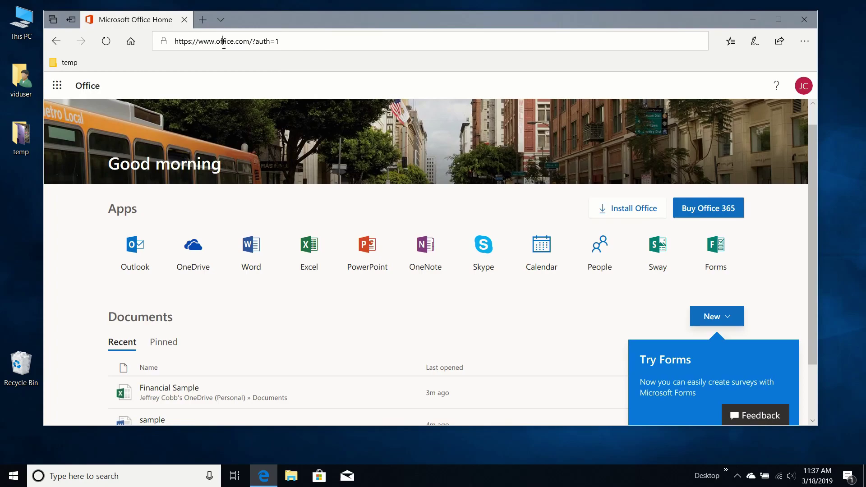